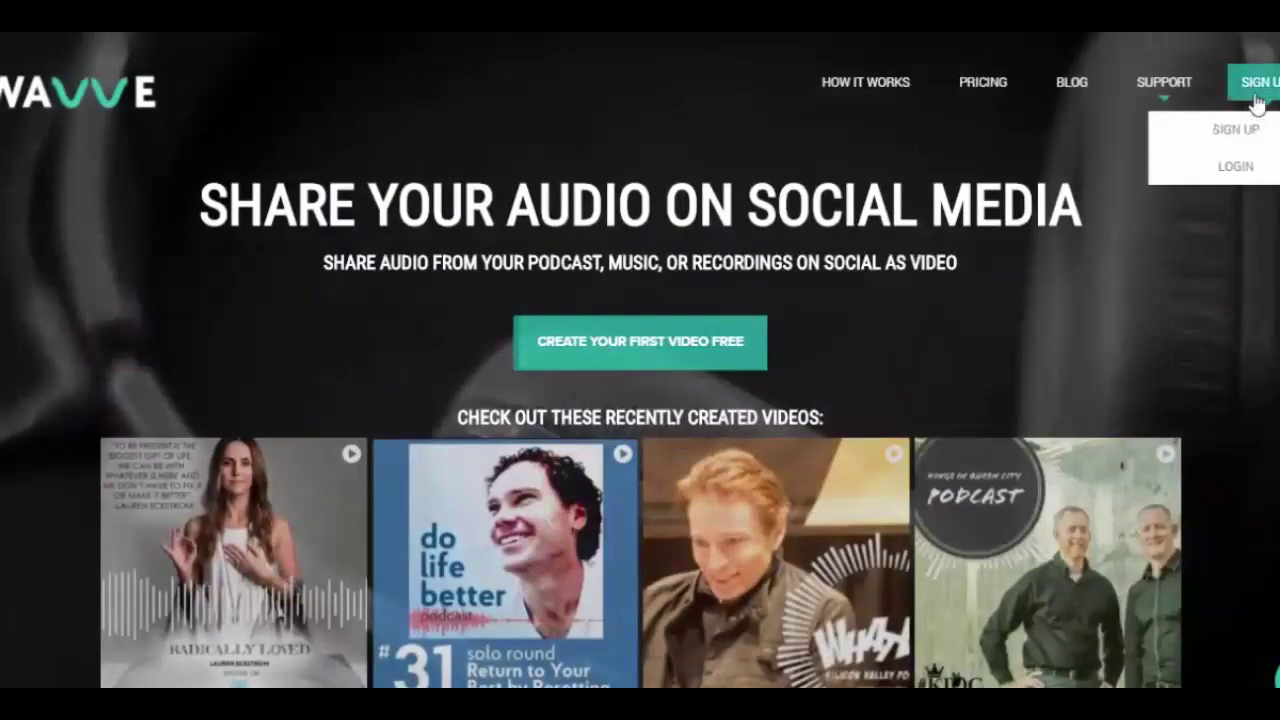
Step: Open the sign-up form and enter a username, e-mail address and password
left_click(1238, 132)
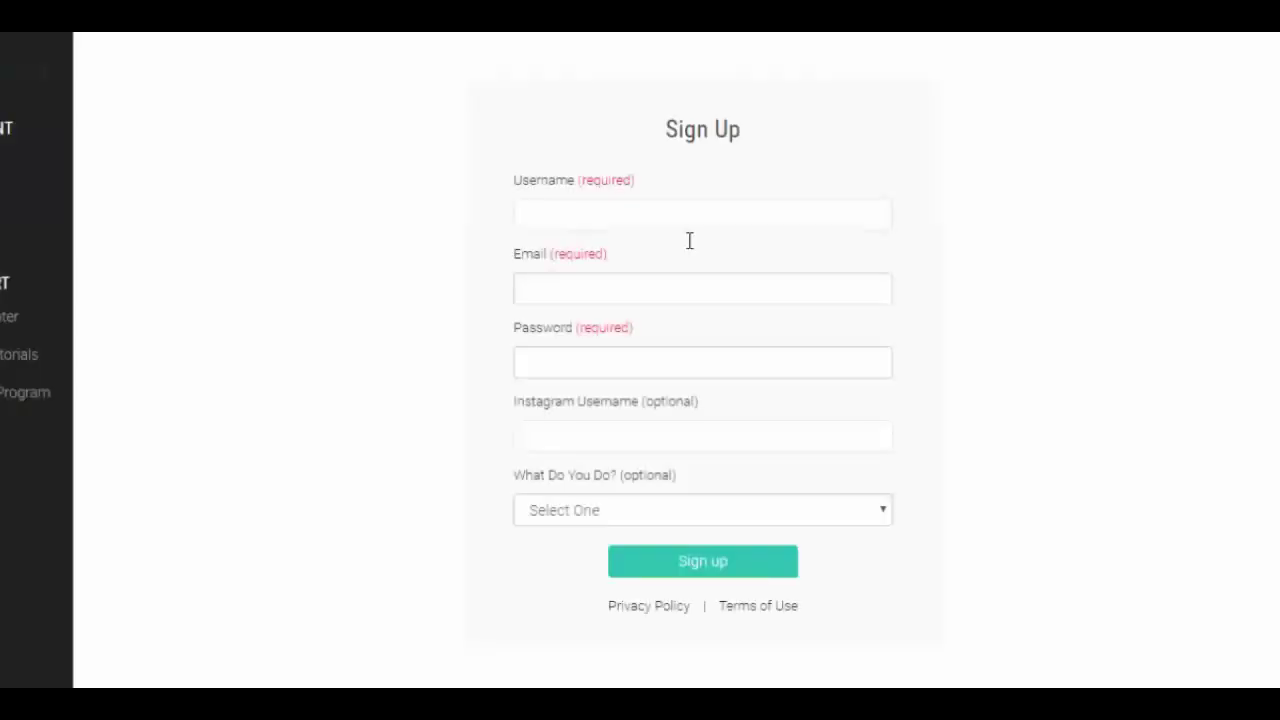
left_click(697, 212)
type("youtuber")
key("Tab")
key("Tab")
type("********")
Step: Choose Music as the occupation and submit the new account
key("Tab")
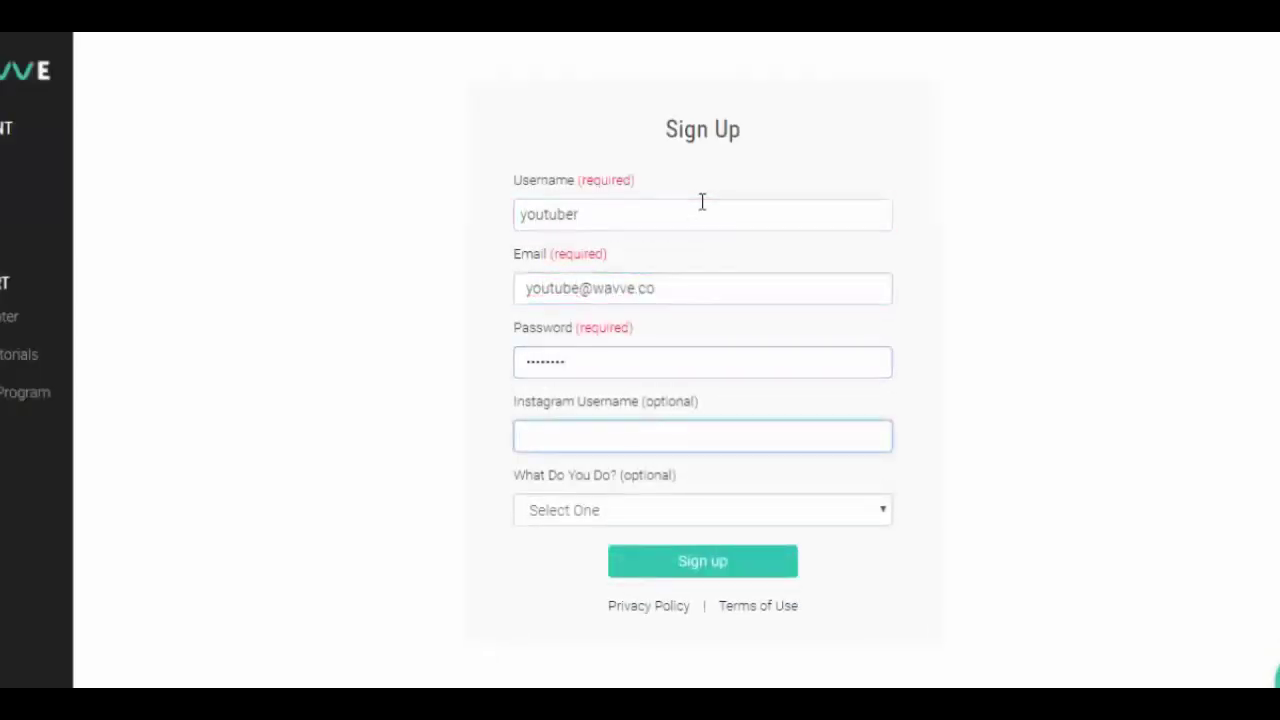
left_click(576, 520)
left_click(583, 611)
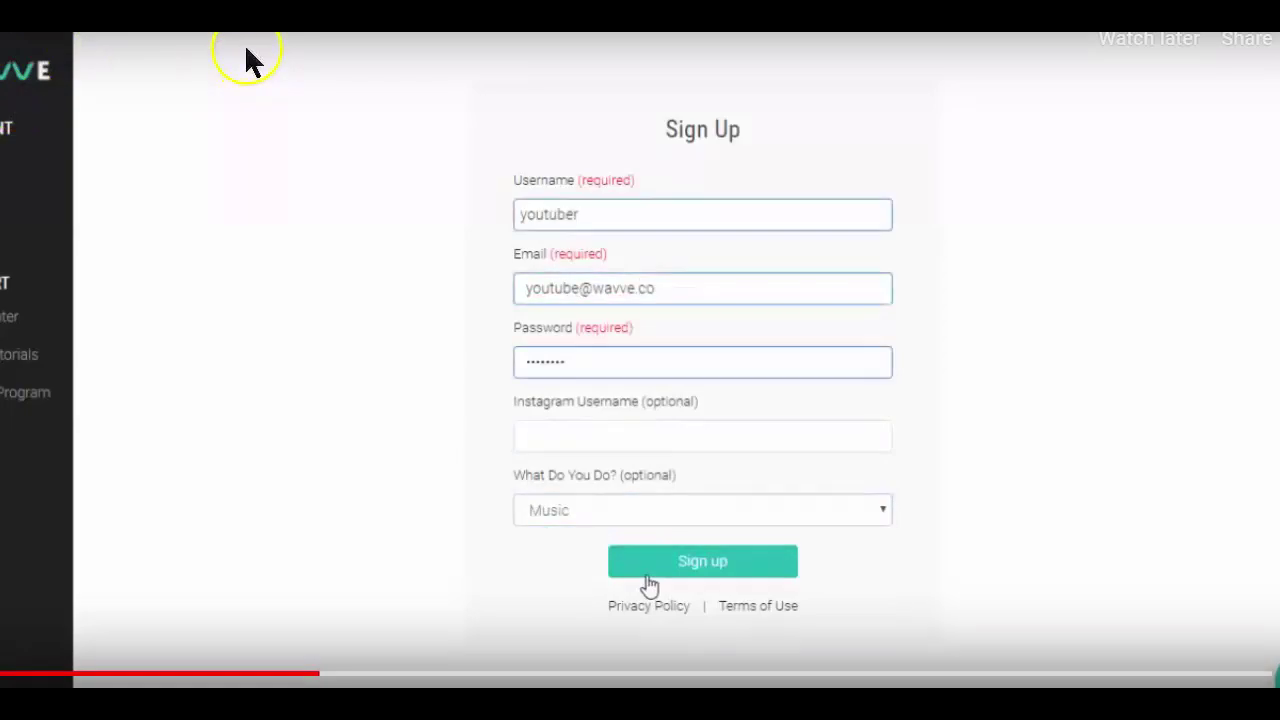
left_click(647, 572)
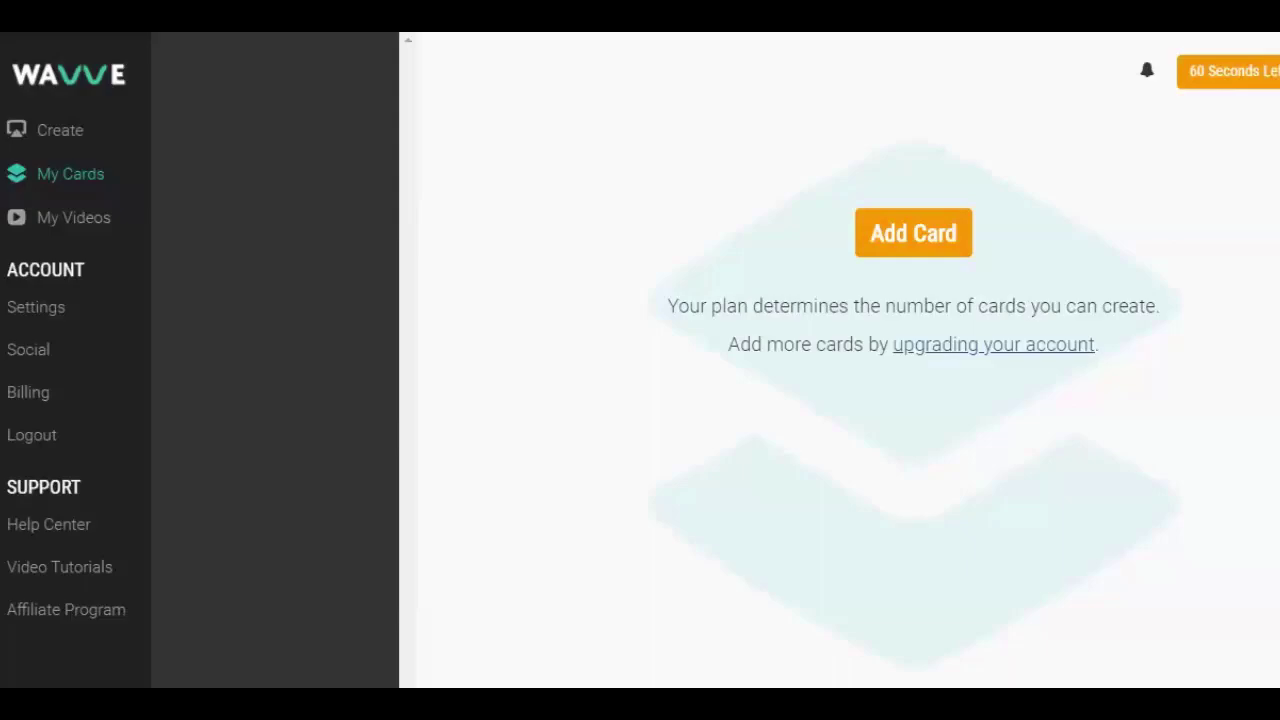
Step: Create a horizontal 1280×720 card with Youtube Demo.png from the Demo folder as background
left_click(938, 250)
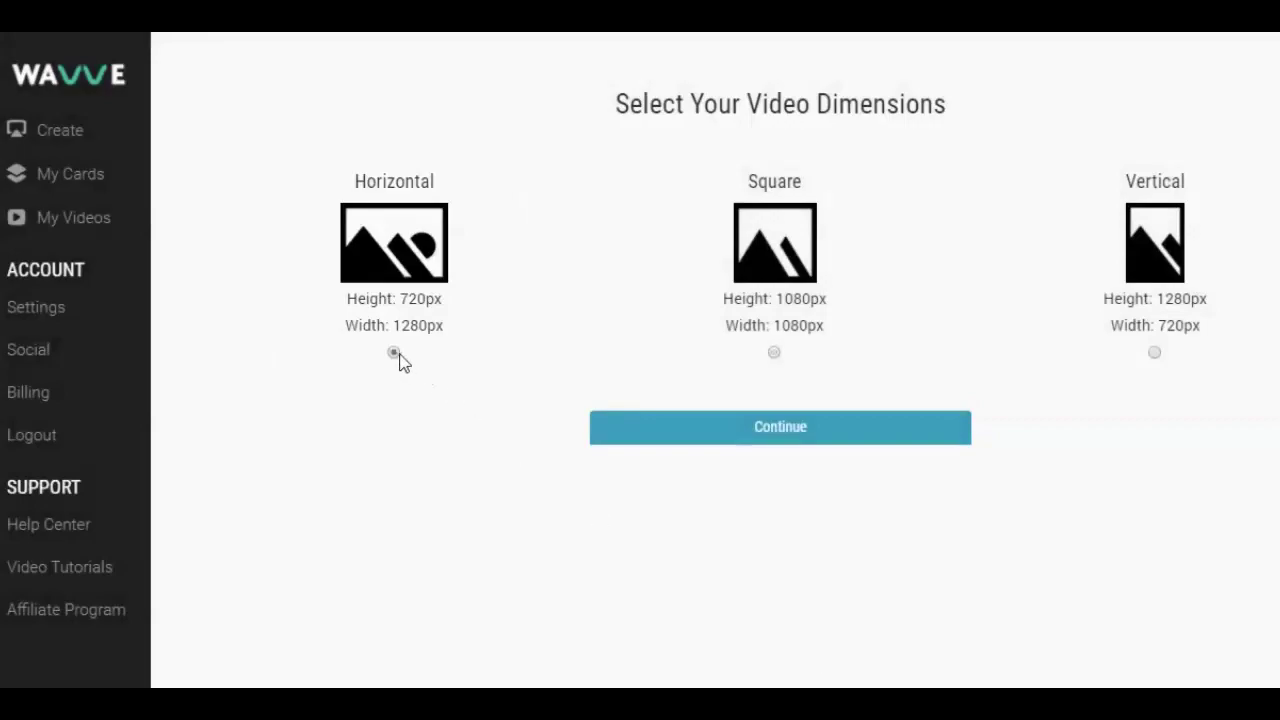
left_click(615, 434)
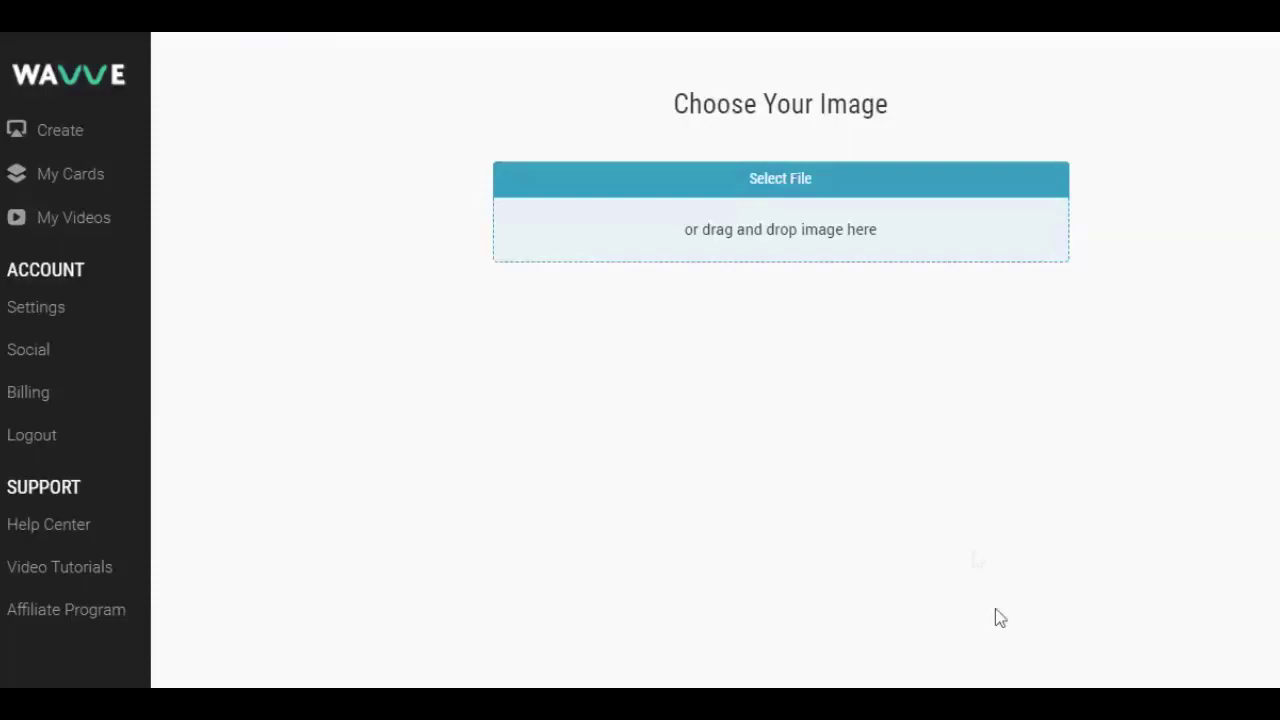
left_click(860, 248)
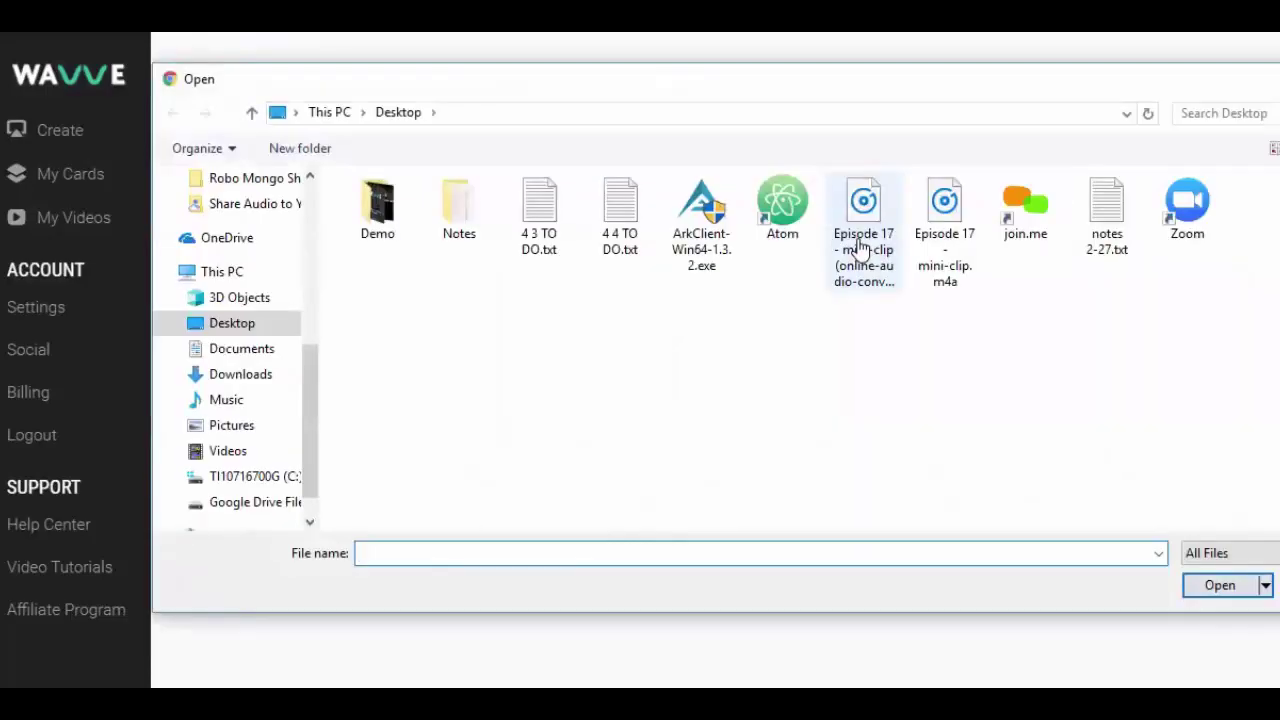
double_click(368, 238)
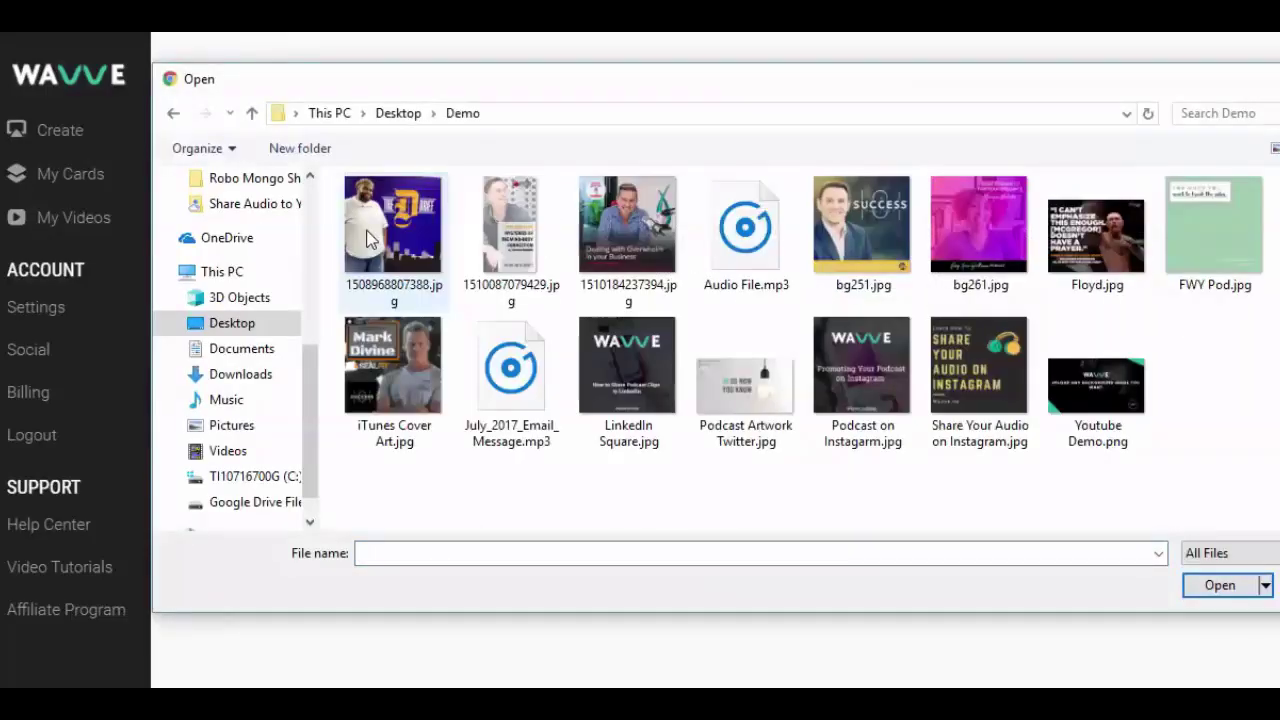
double_click(1096, 385)
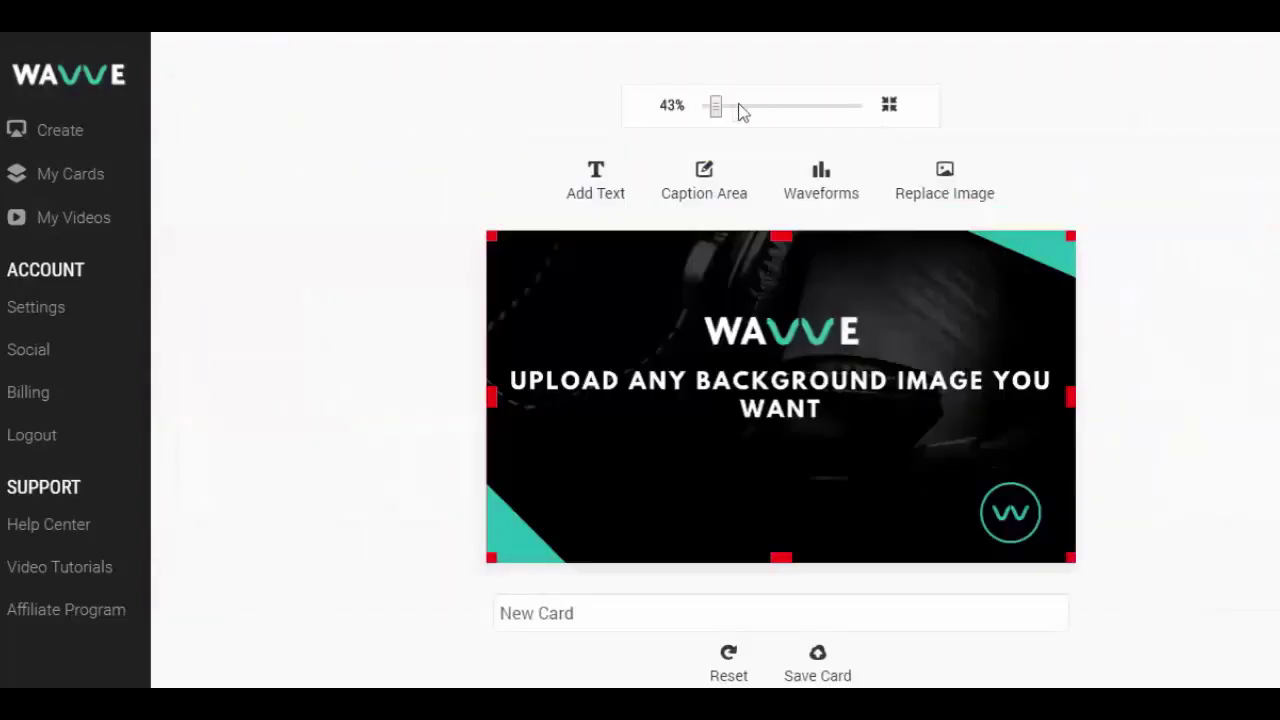
Step: Enlarge the preview, then try the wave and dotted waveform styles lower on the card
left_click_drag(717, 113, 720, 113)
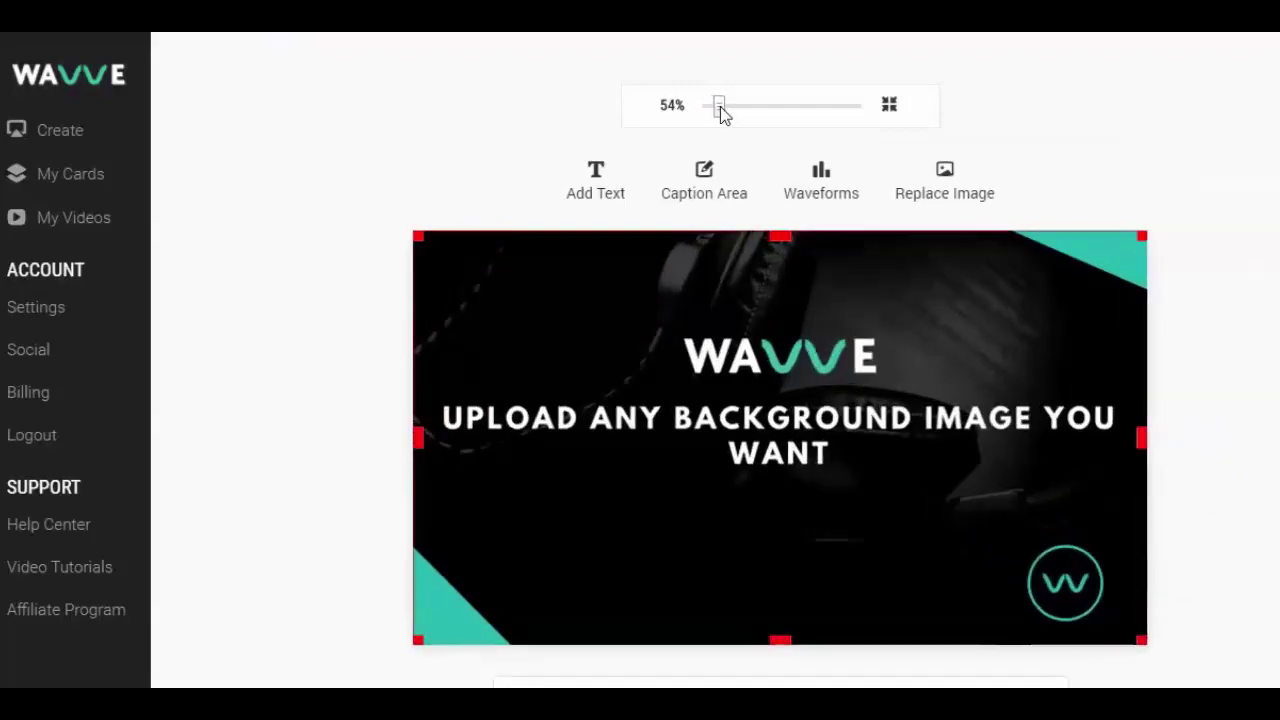
scroll(1200, 391, "down", 1)
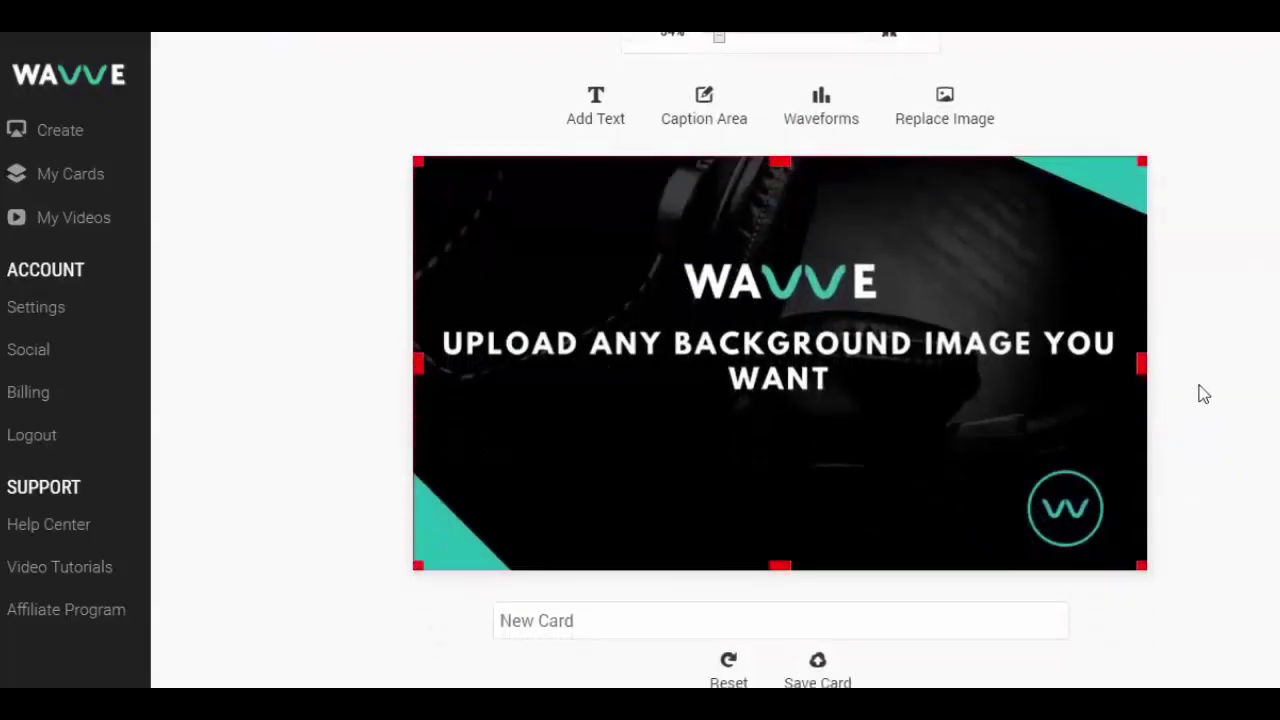
left_click(821, 110)
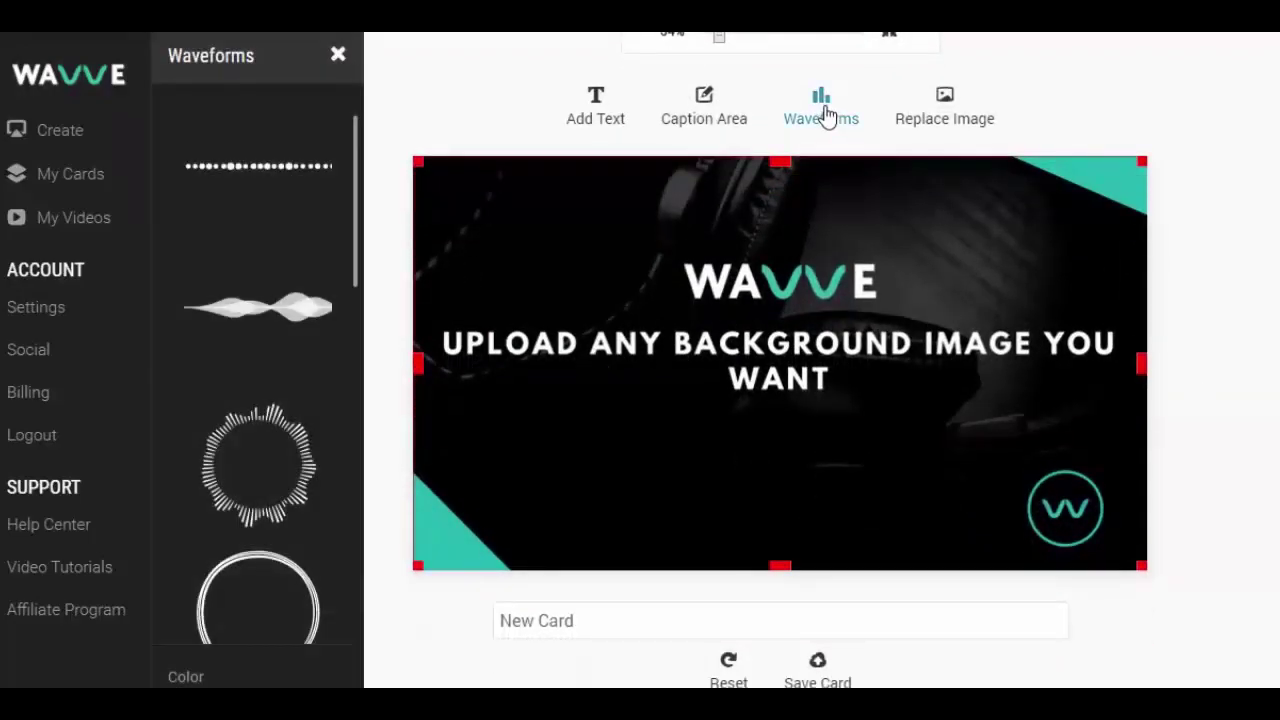
left_click(295, 312)
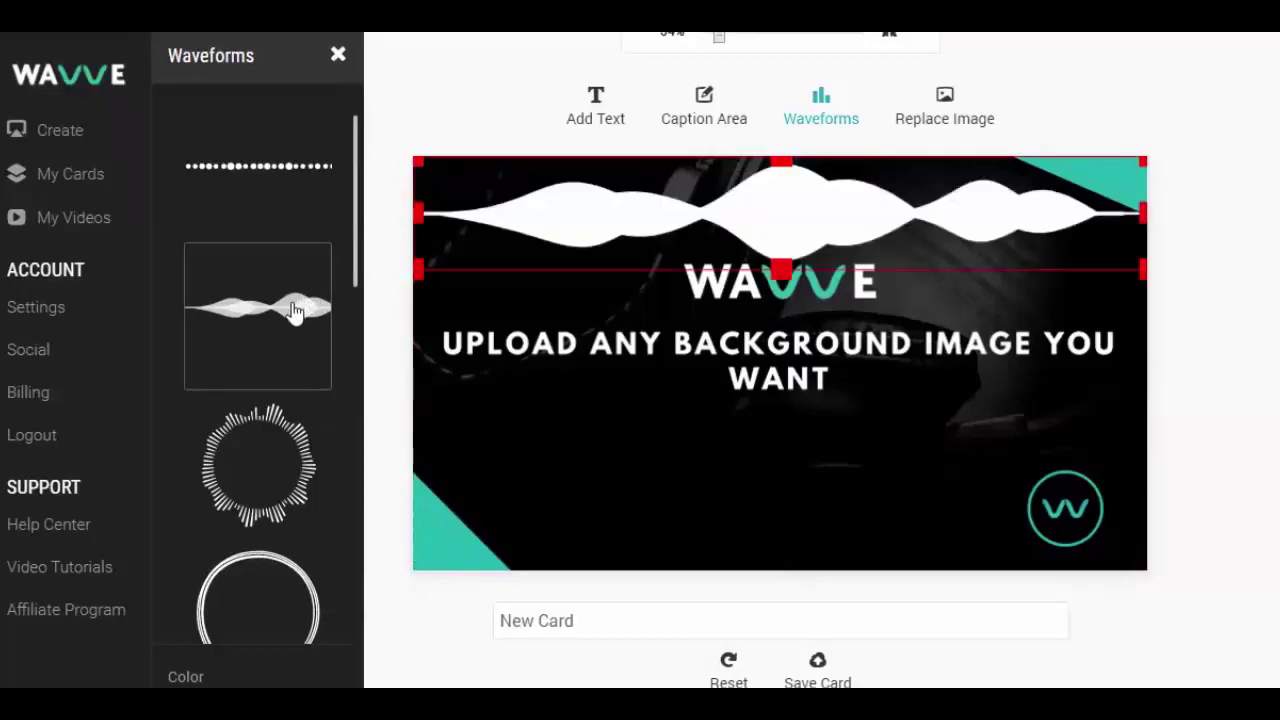
left_click_drag(911, 229, 906, 467)
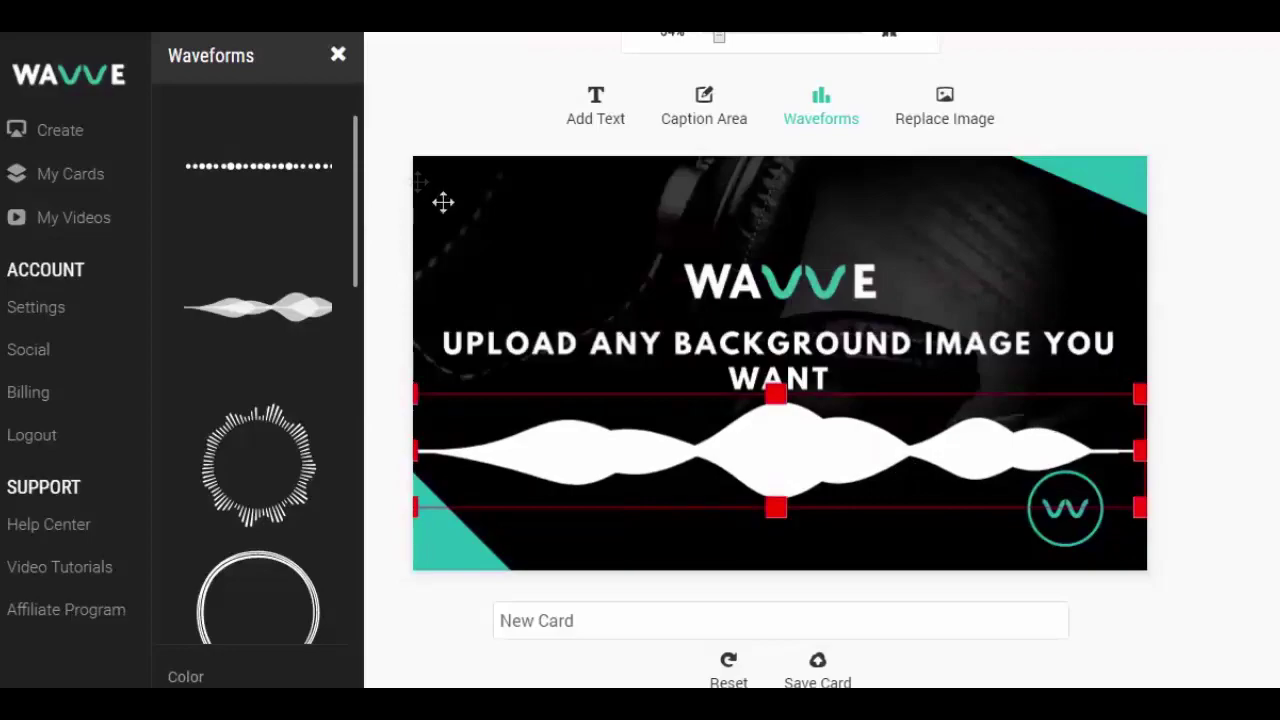
left_click(285, 168)
left_click_drag(811, 196, 818, 437)
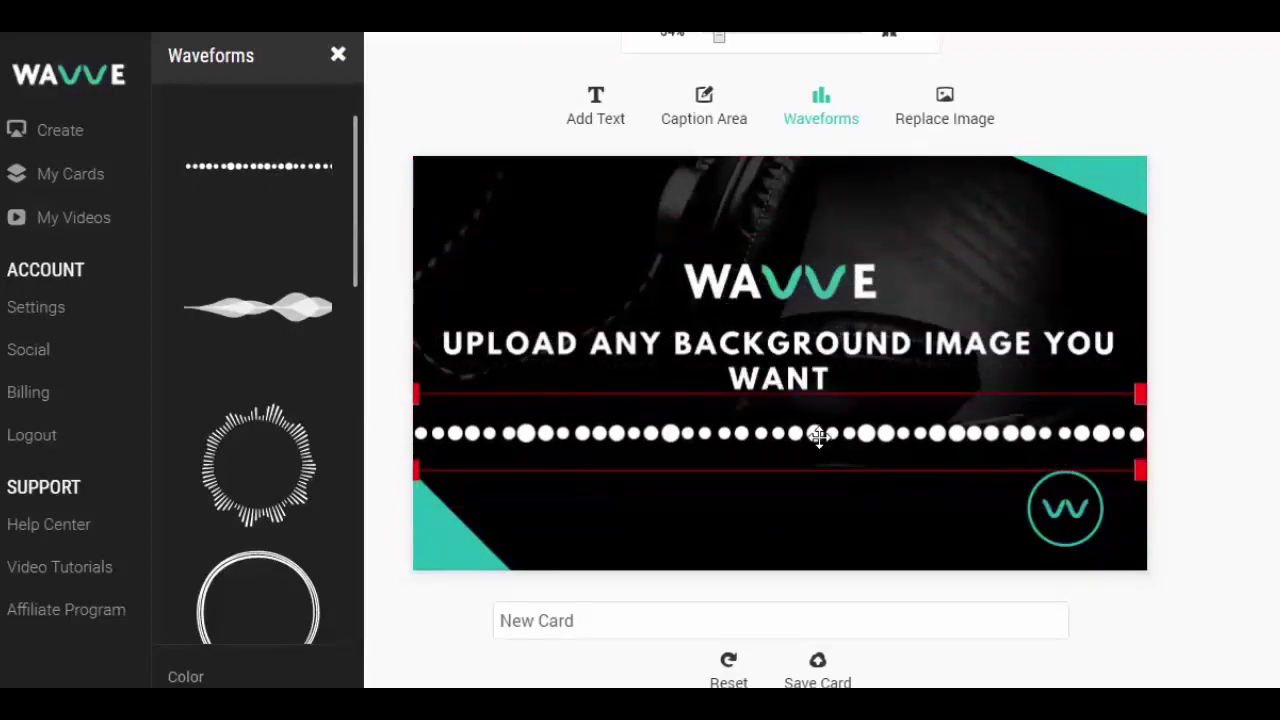
Step: Switch to the circular waveform, shrink it around the bottom-right W logo, and colour it teal #25bab0
left_click(347, 441)
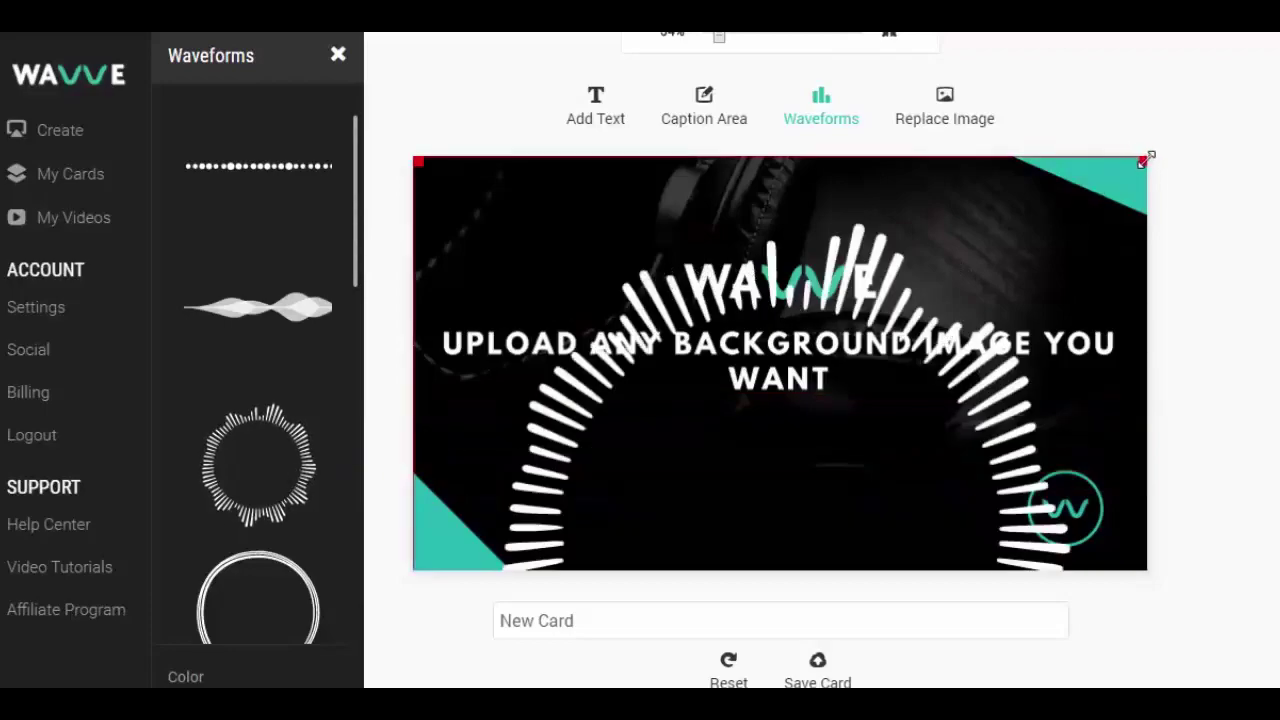
left_click_drag(1145, 160, 1002, 437)
left_click_drag(854, 480, 1076, 473)
left_click_drag(973, 423, 997, 443)
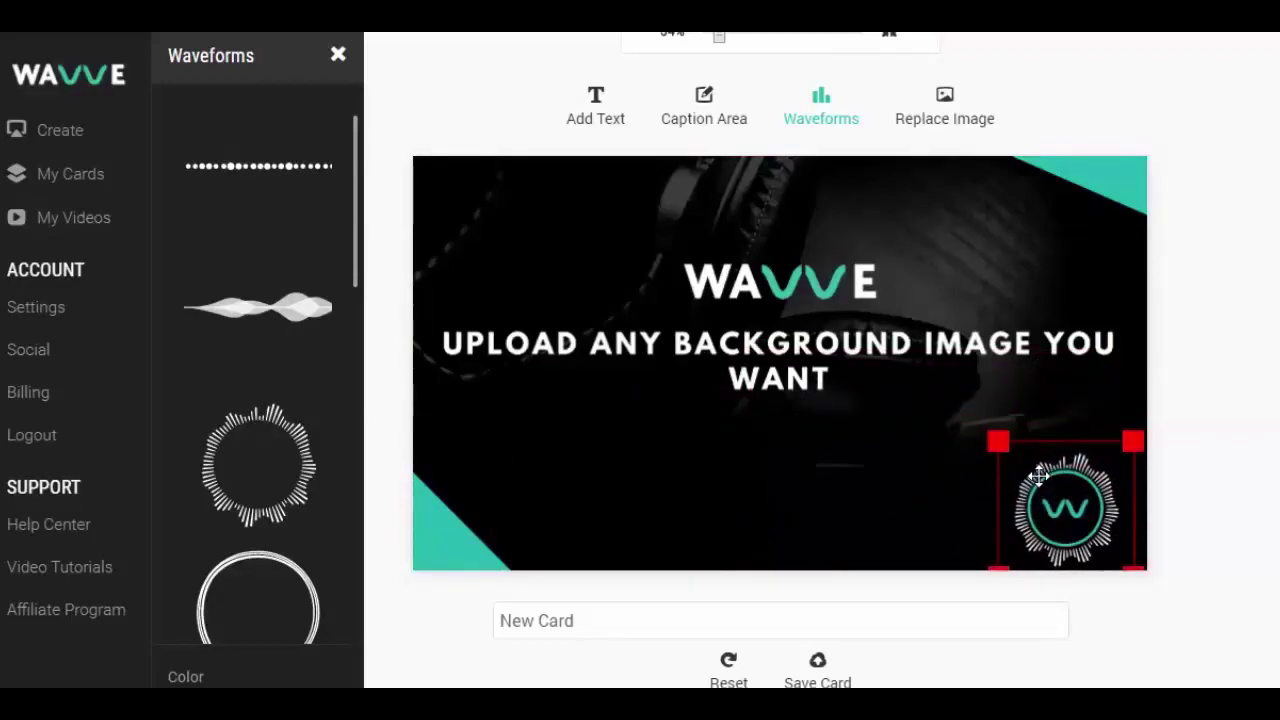
left_click(245, 676)
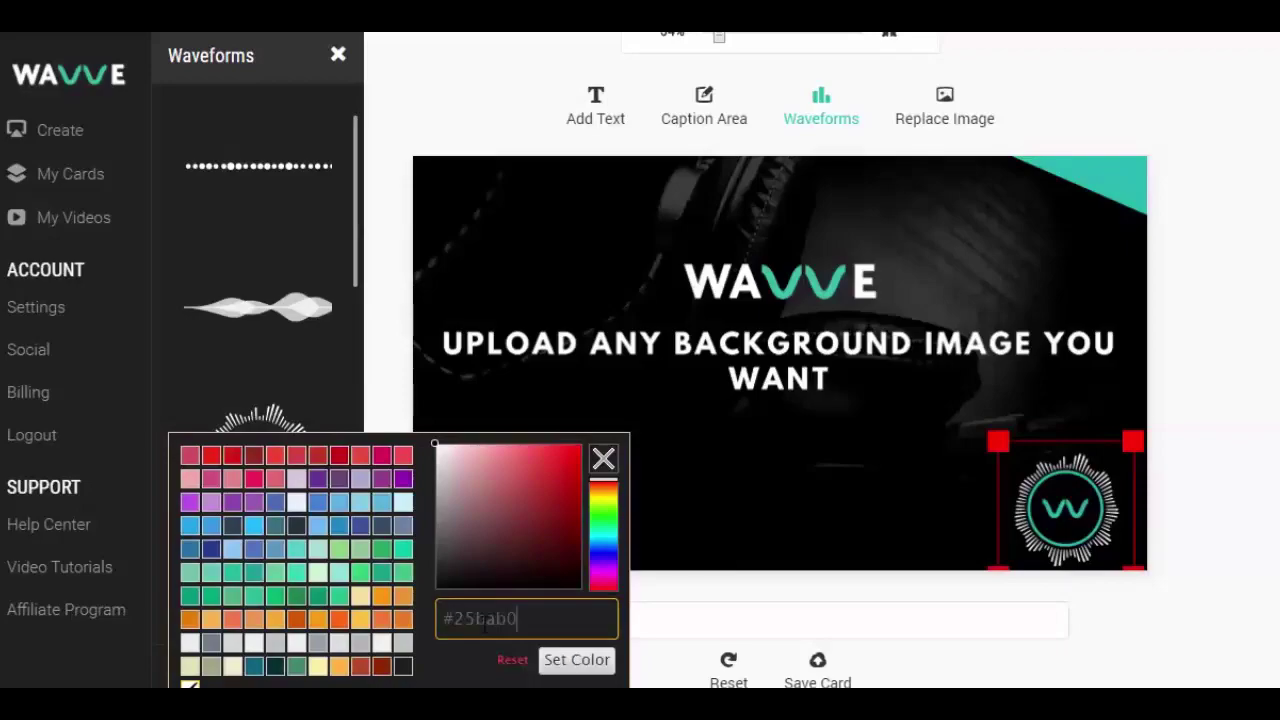
left_click(572, 666)
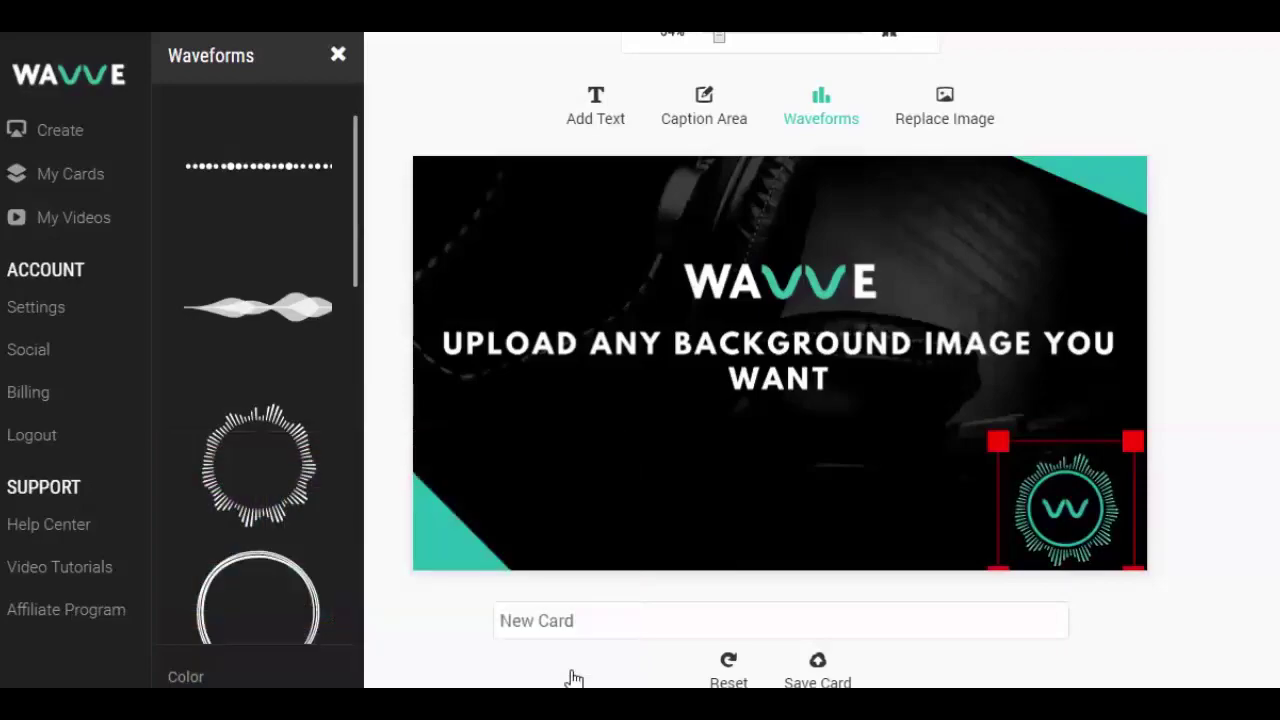
left_click(1250, 515)
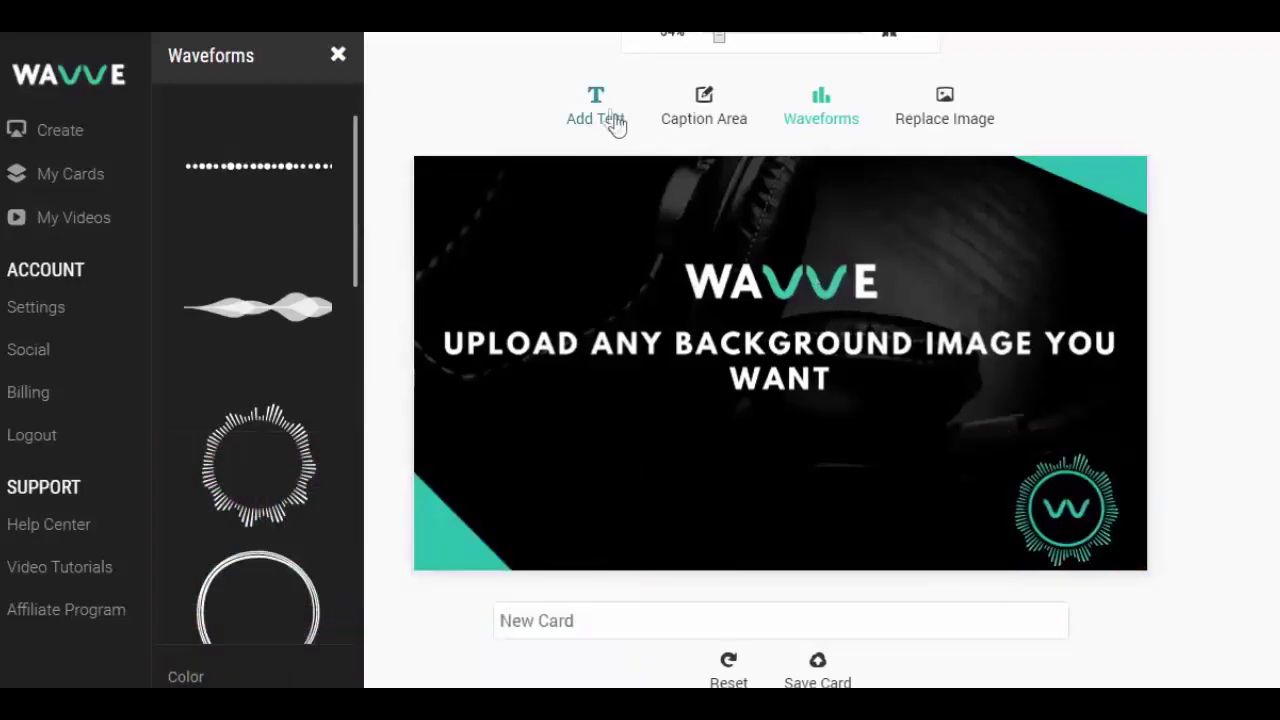
Step: Add a centre-aligned caption 'You Can Add Text Too!' near the bottom of the card
left_click(614, 122)
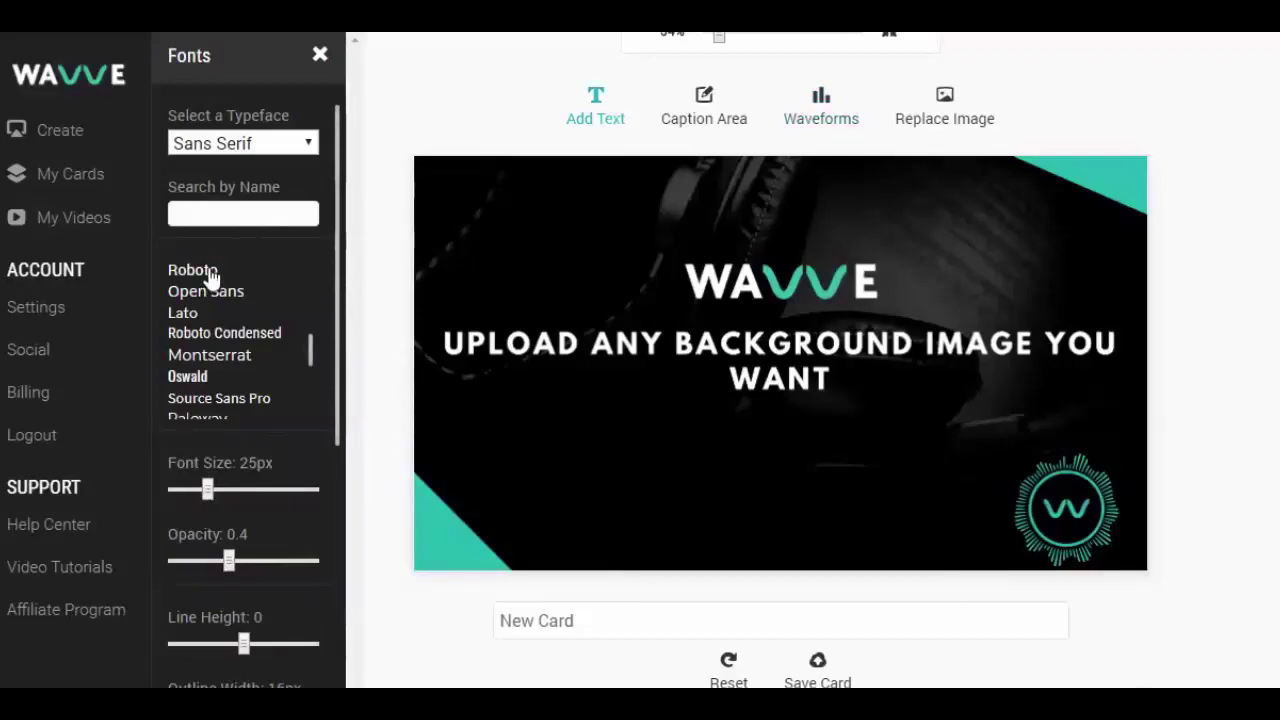
scroll(270, 505, "down", 3)
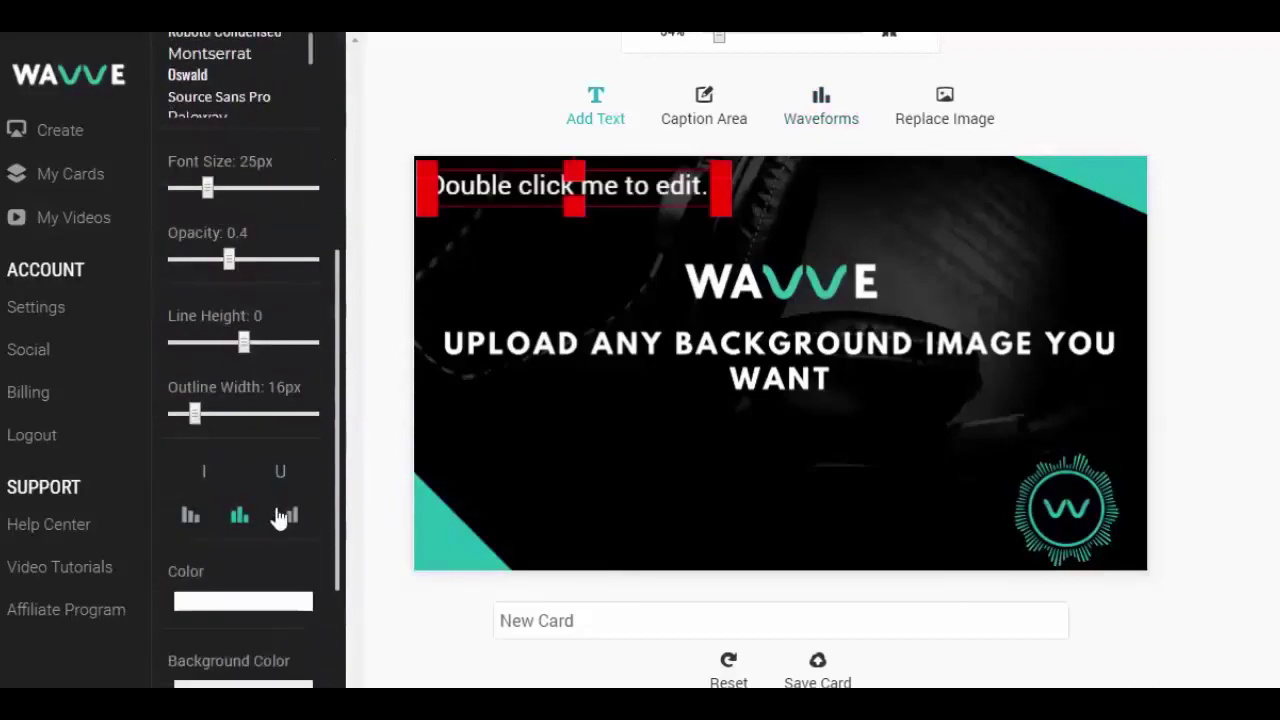
left_click(247, 518)
scroll(246, 306, "up", 3)
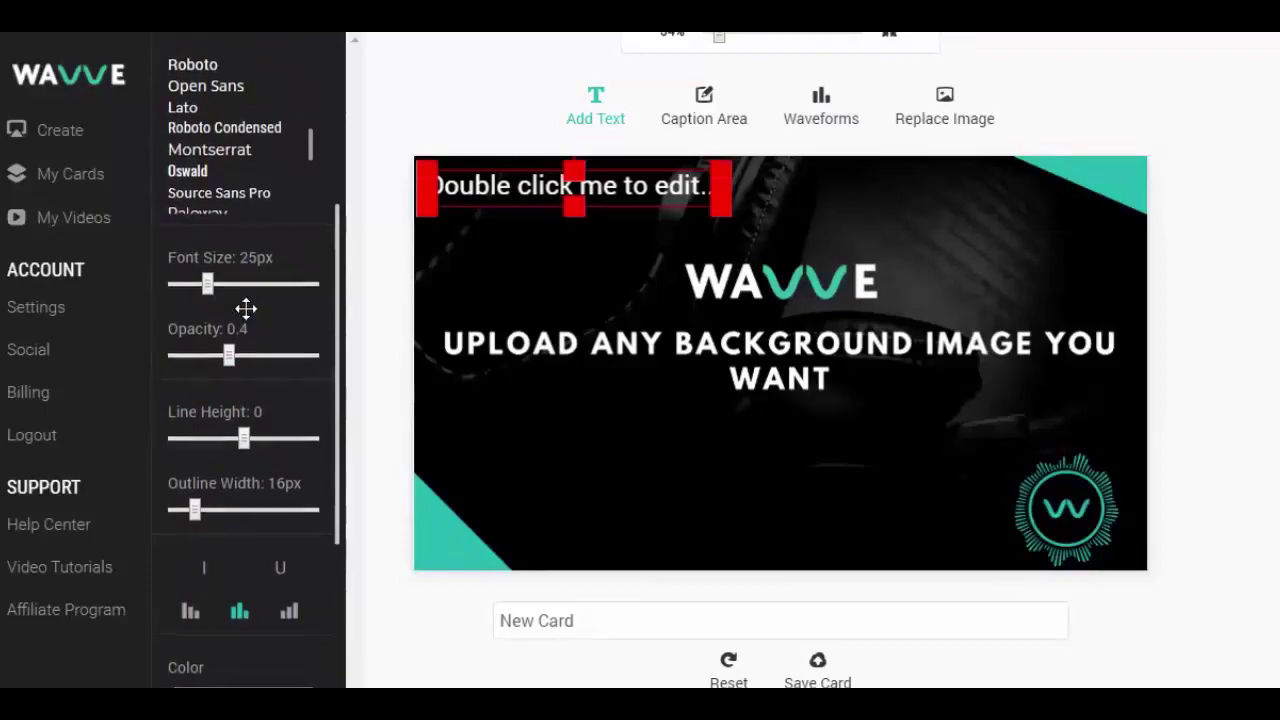
left_click_drag(663, 206, 871, 523)
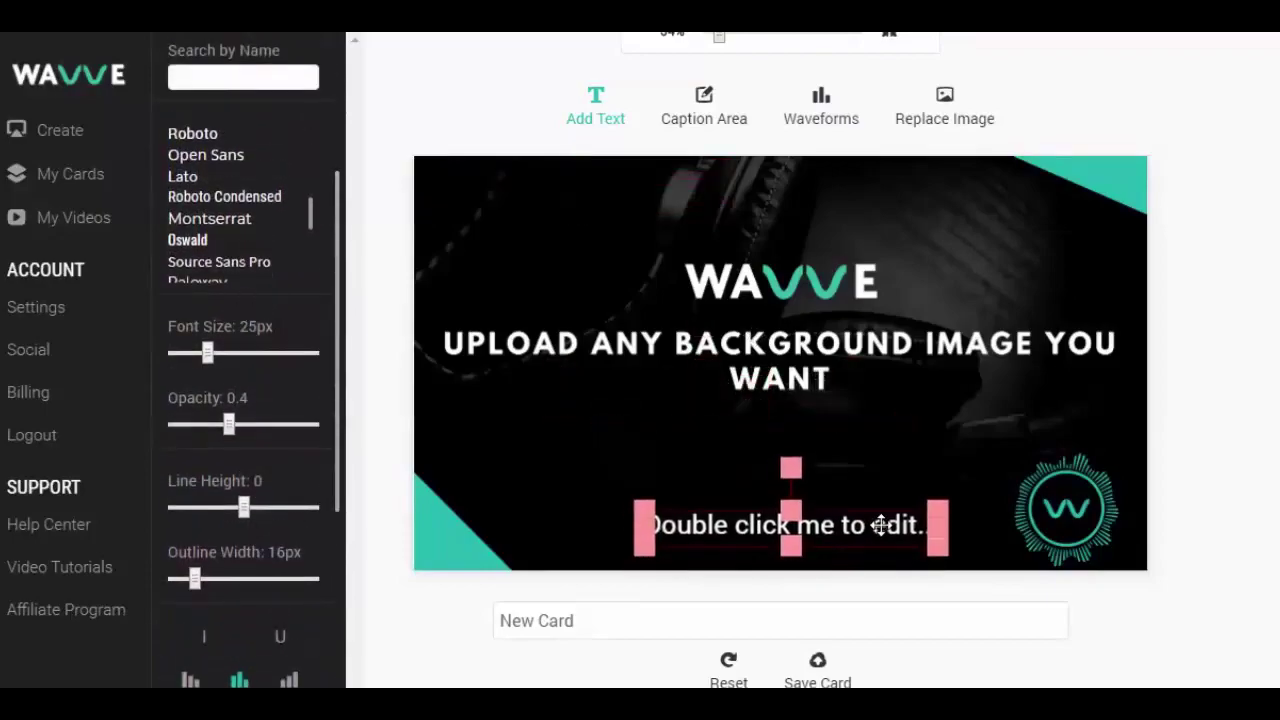
double_click(871, 523)
type("You Can Add Tes")
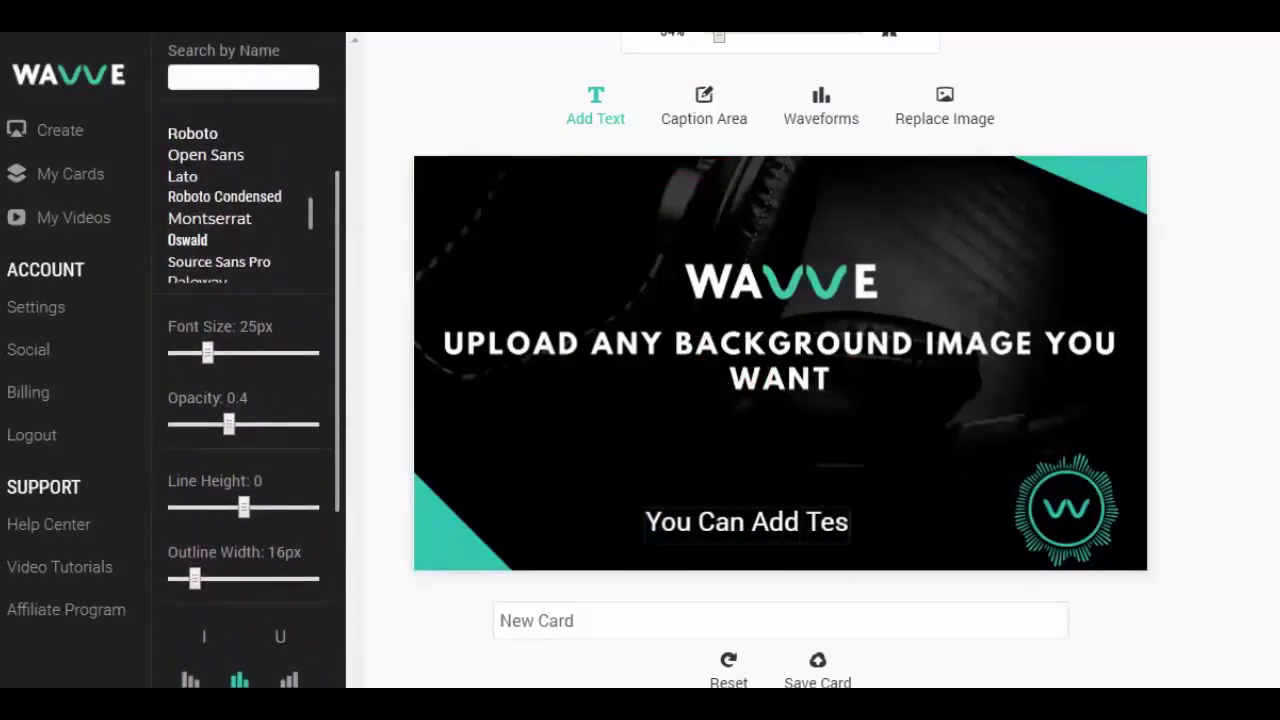
key("BackSpace")
type("xt Too!")
left_click(893, 517)
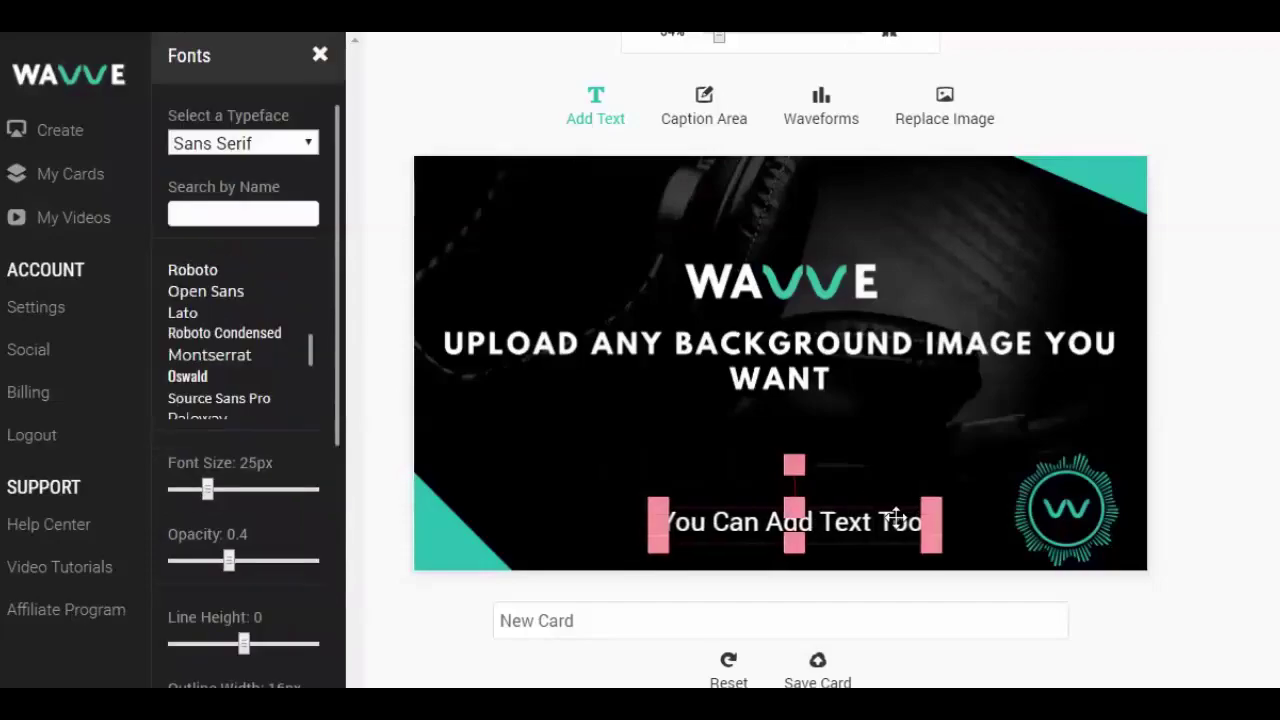
left_click(1213, 563)
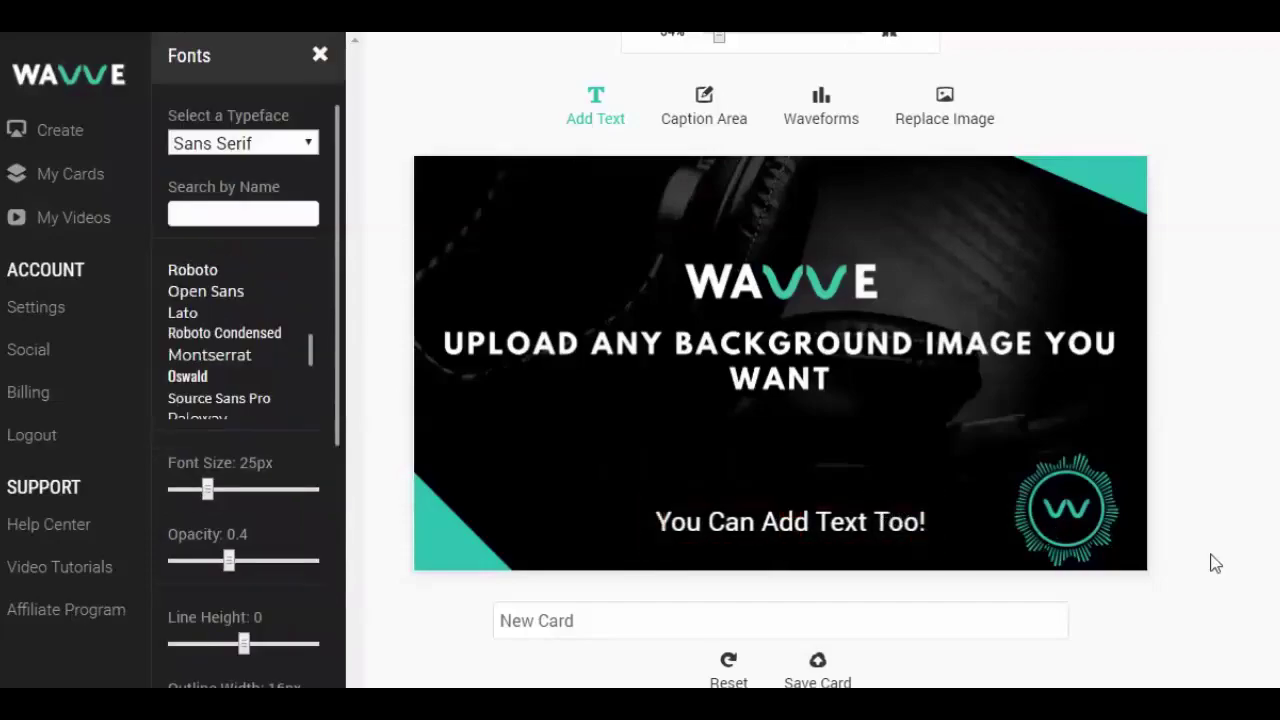
Step: Rename the card to Youtube and save it
triple_click(562, 617)
type("Youtube")
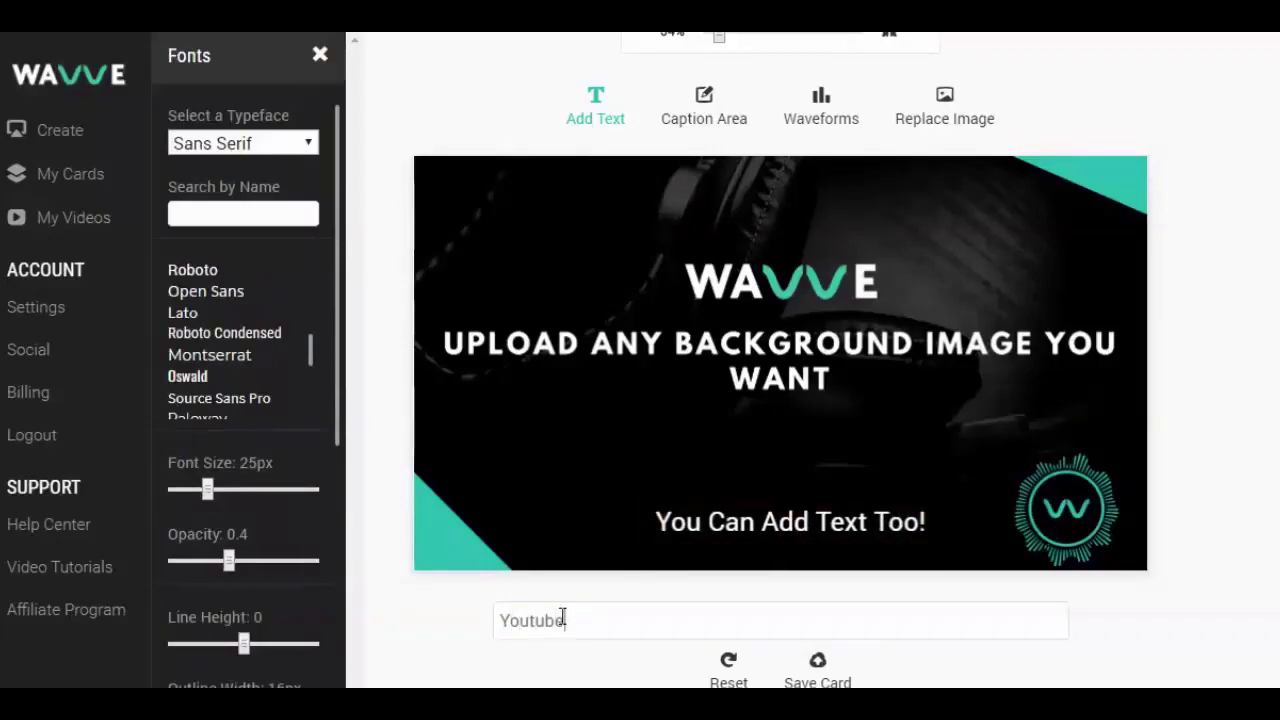
left_click(822, 668)
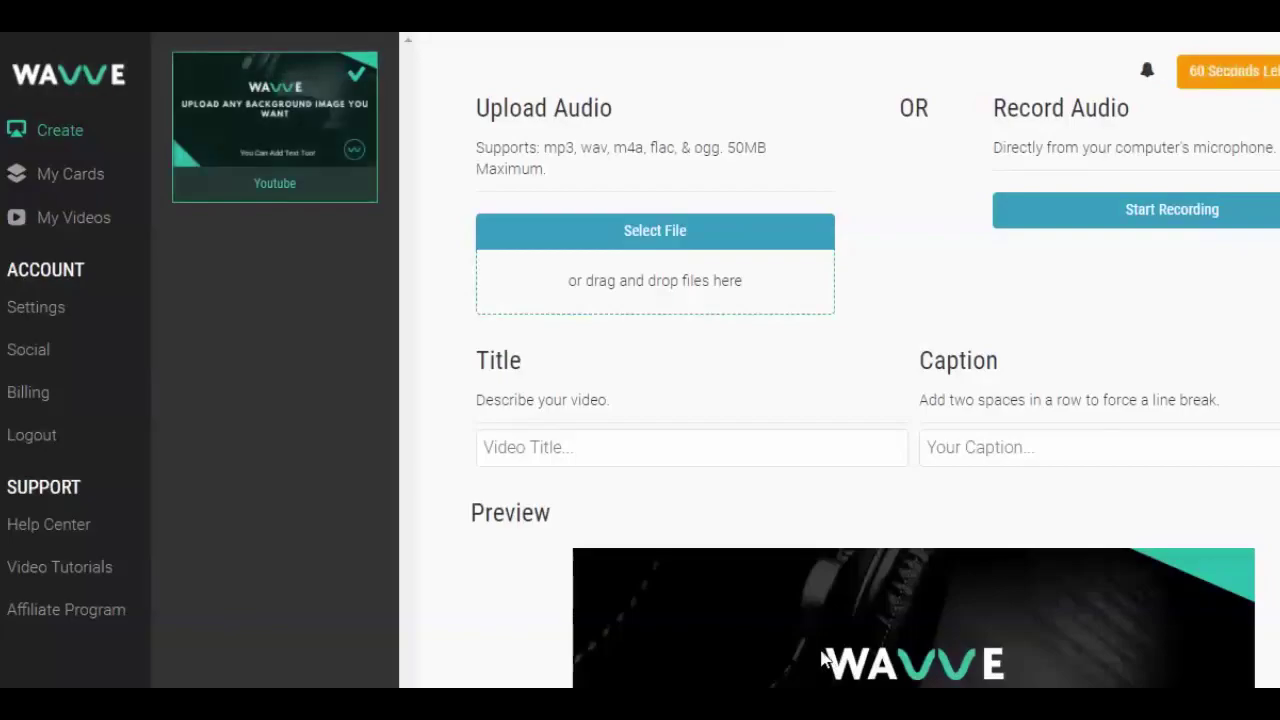
Step: Load Run.mp3 from the Downloads uTalk Downloaded Audio folder as the video's audio
left_click(660, 274)
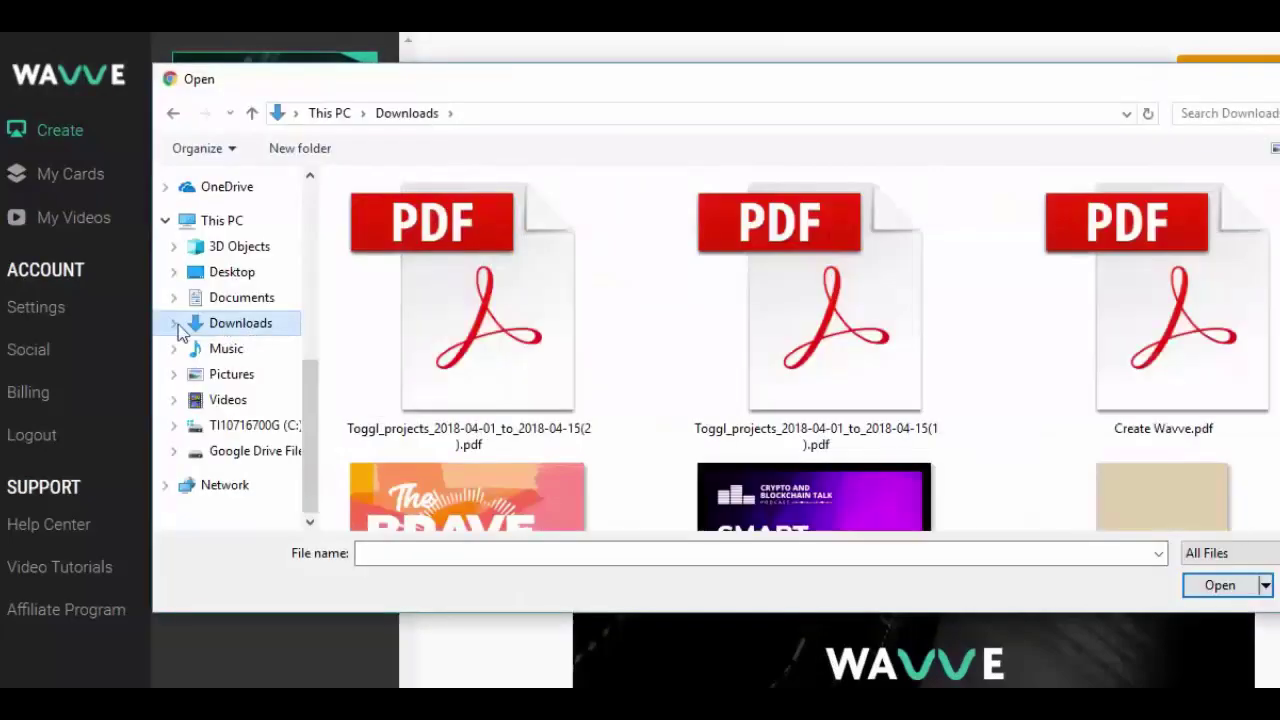
left_click(191, 335)
left_click(238, 287)
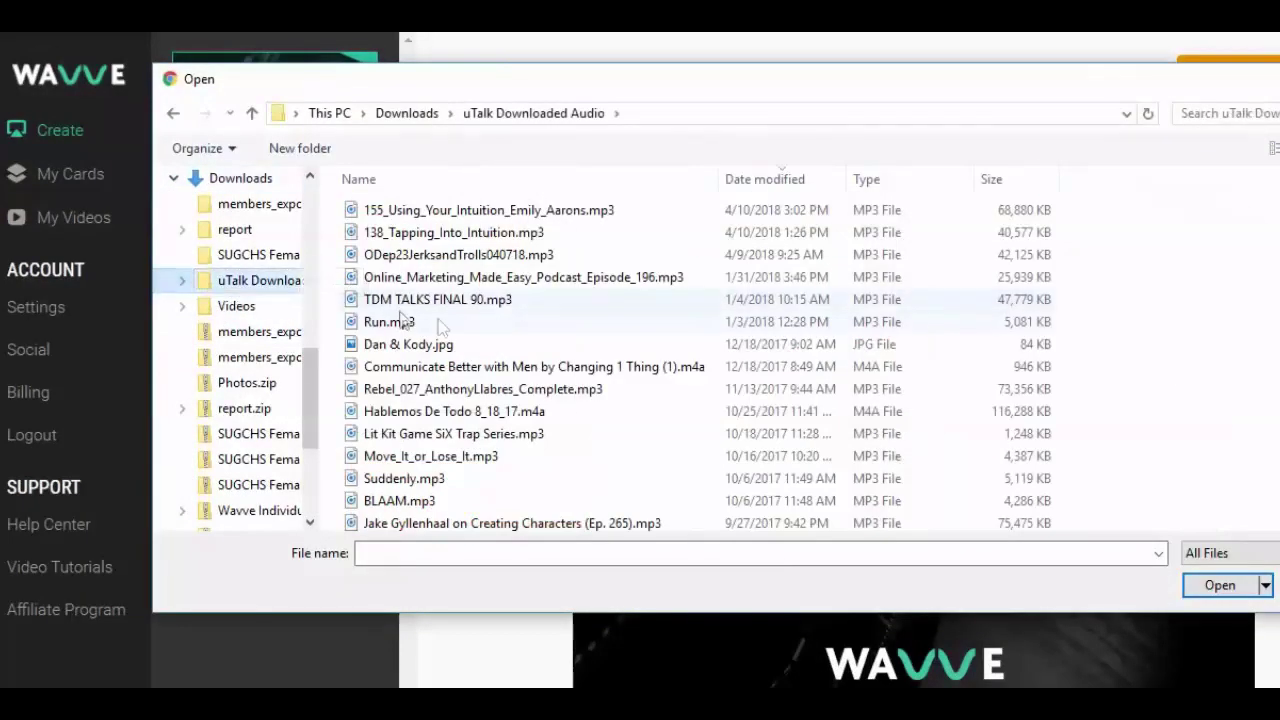
double_click(395, 322)
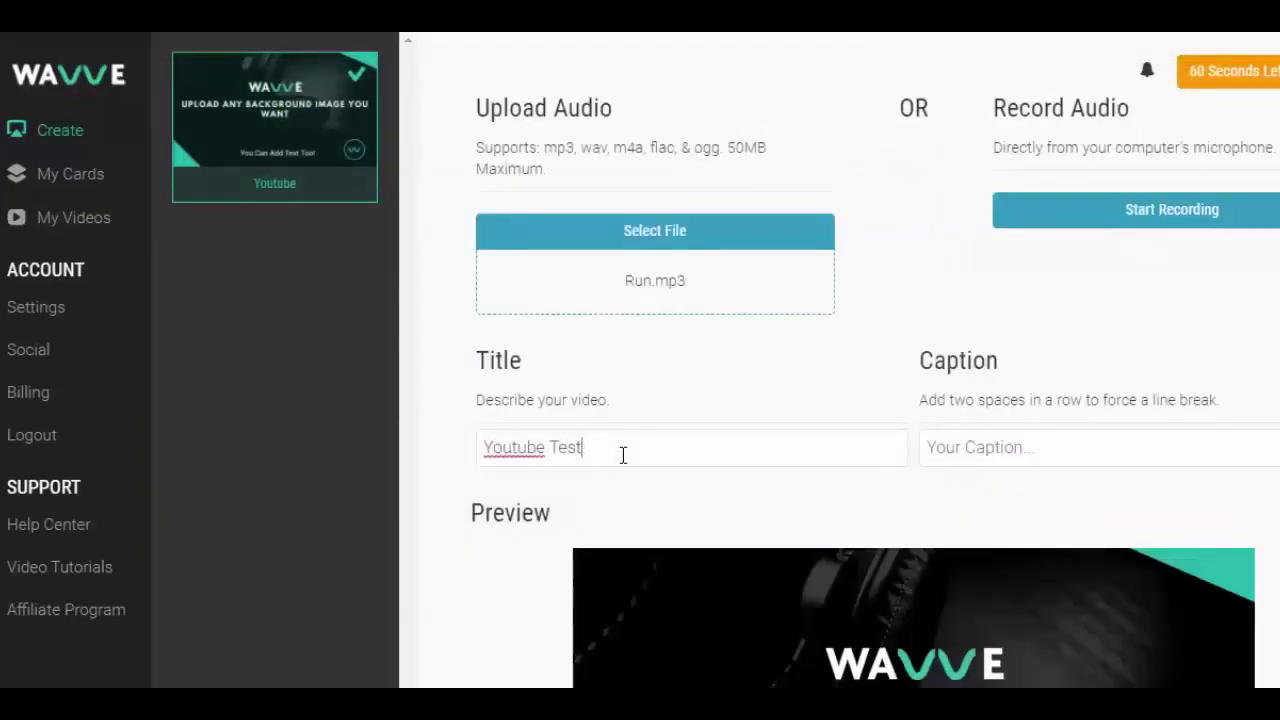
Step: Trim the audio clip to 00:31:44–00:52:17, a 20.72-second section
scroll(627, 455, "down", 5)
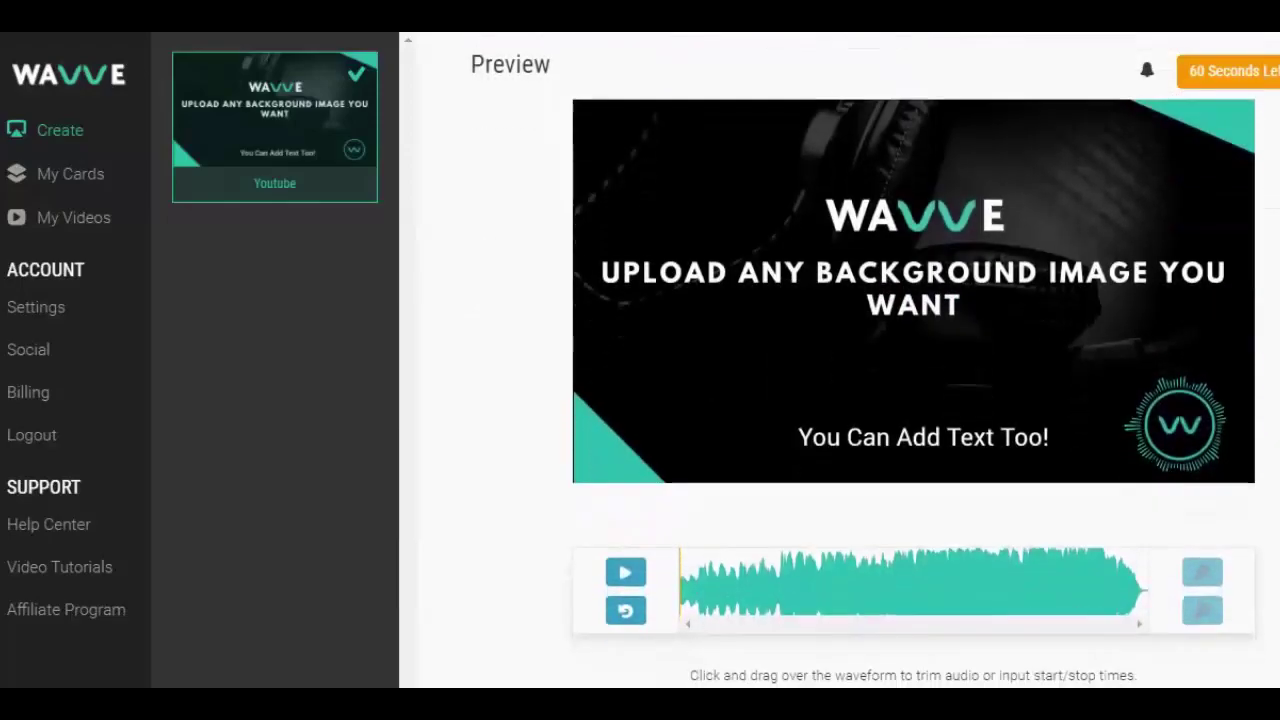
left_click_drag(776, 560, 725, 560)
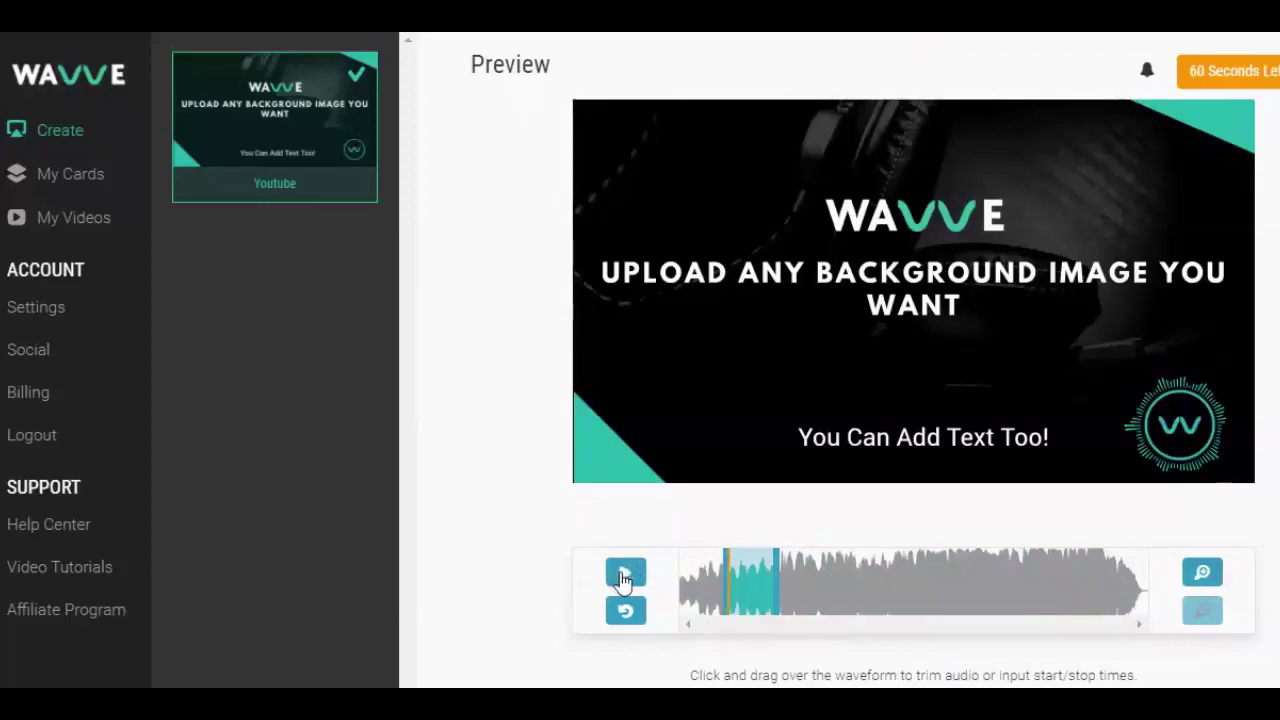
left_click_drag(787, 579, 809, 578)
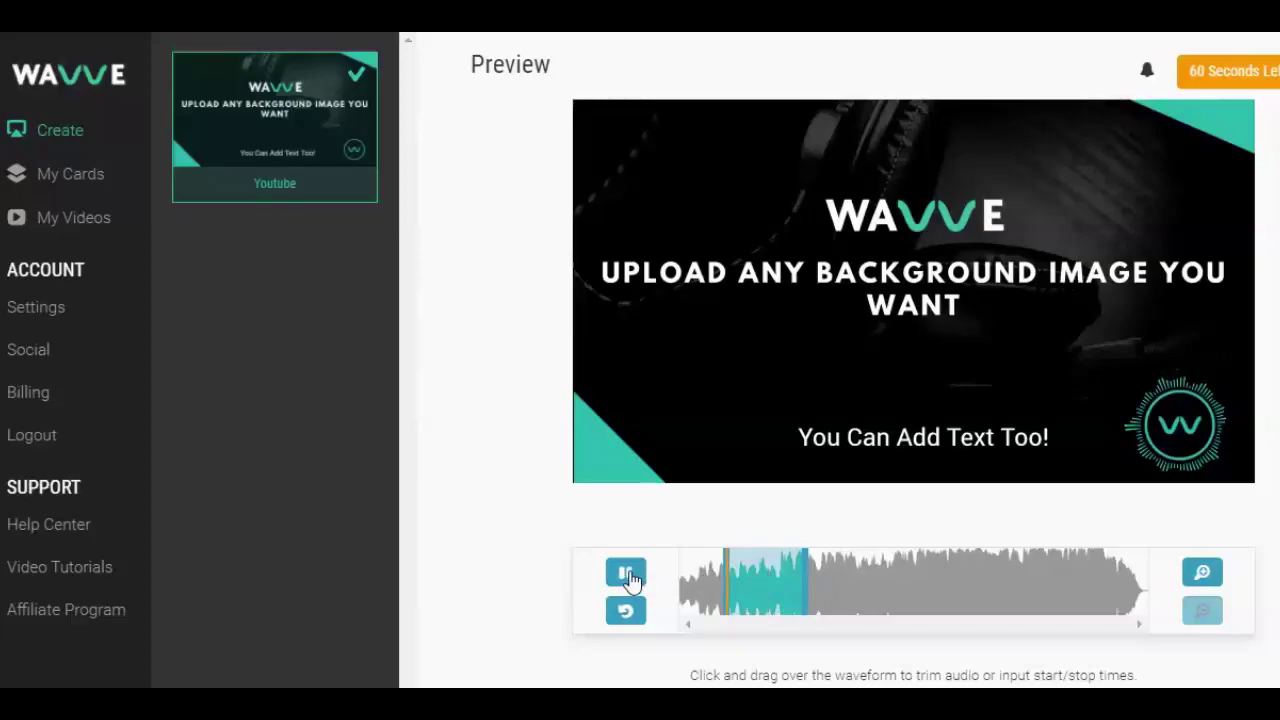
scroll(630, 580, "down", 1)
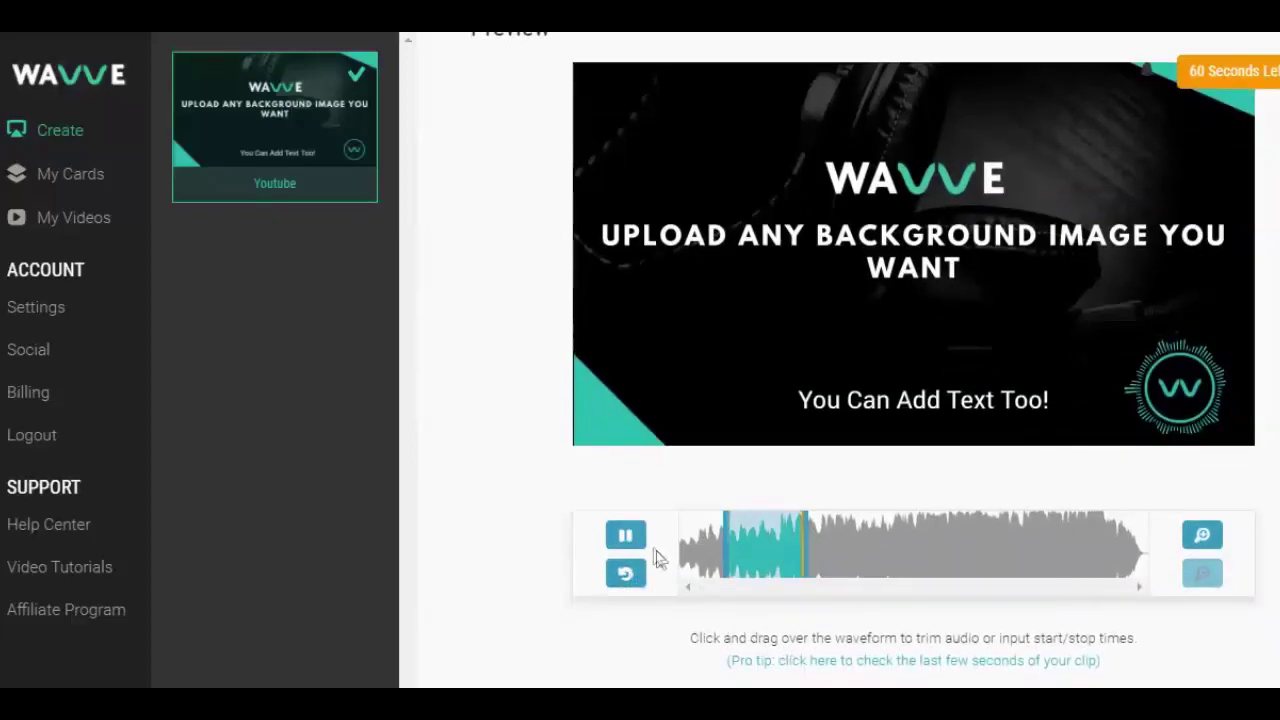
scroll(555, 570, "down", 3)
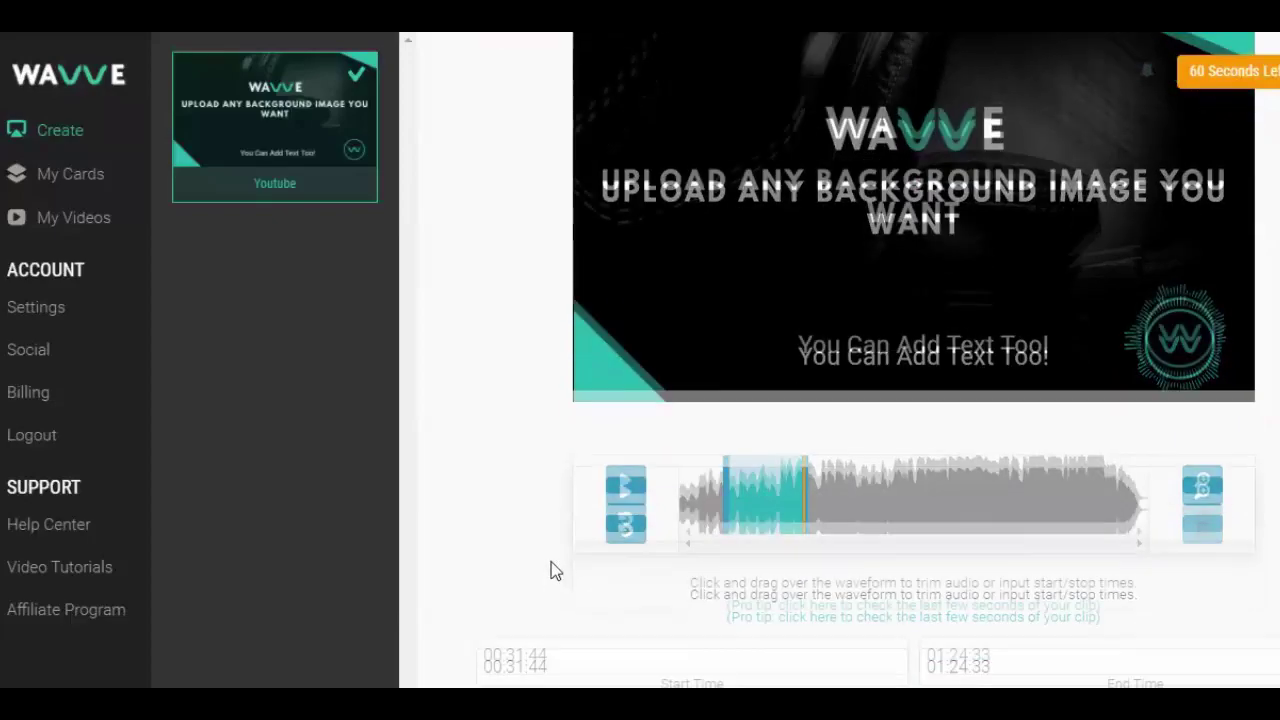
left_click_drag(764, 322, 762, 322)
left_click_drag(761, 322, 757, 322)
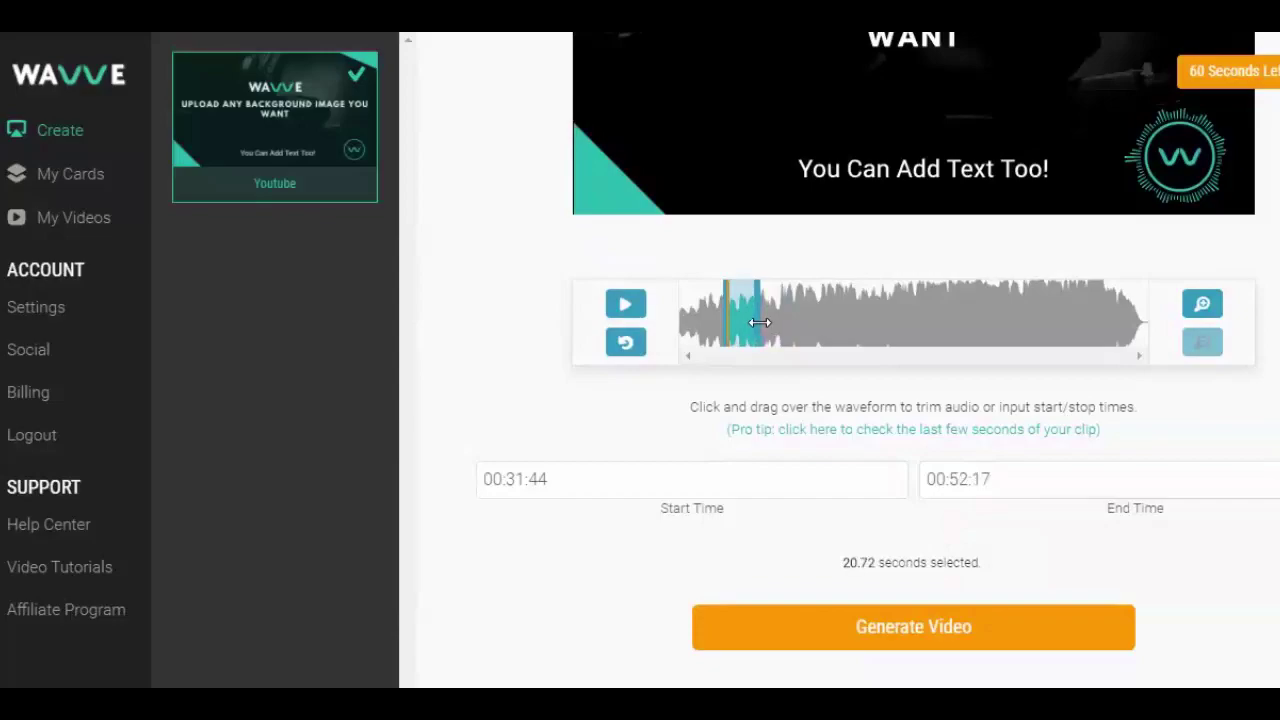
Step: Generate the Youtube Test video, play and pause the preview, then download it and close the player
left_click(860, 626)
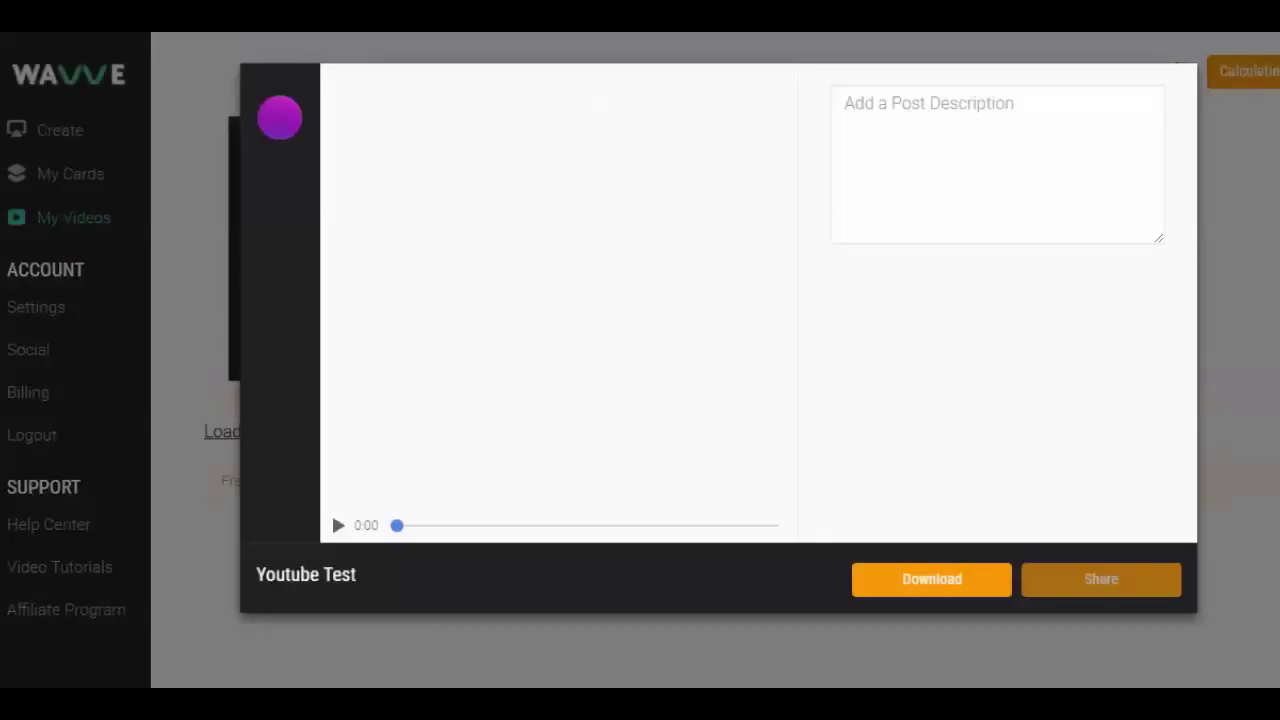
left_click(338, 527)
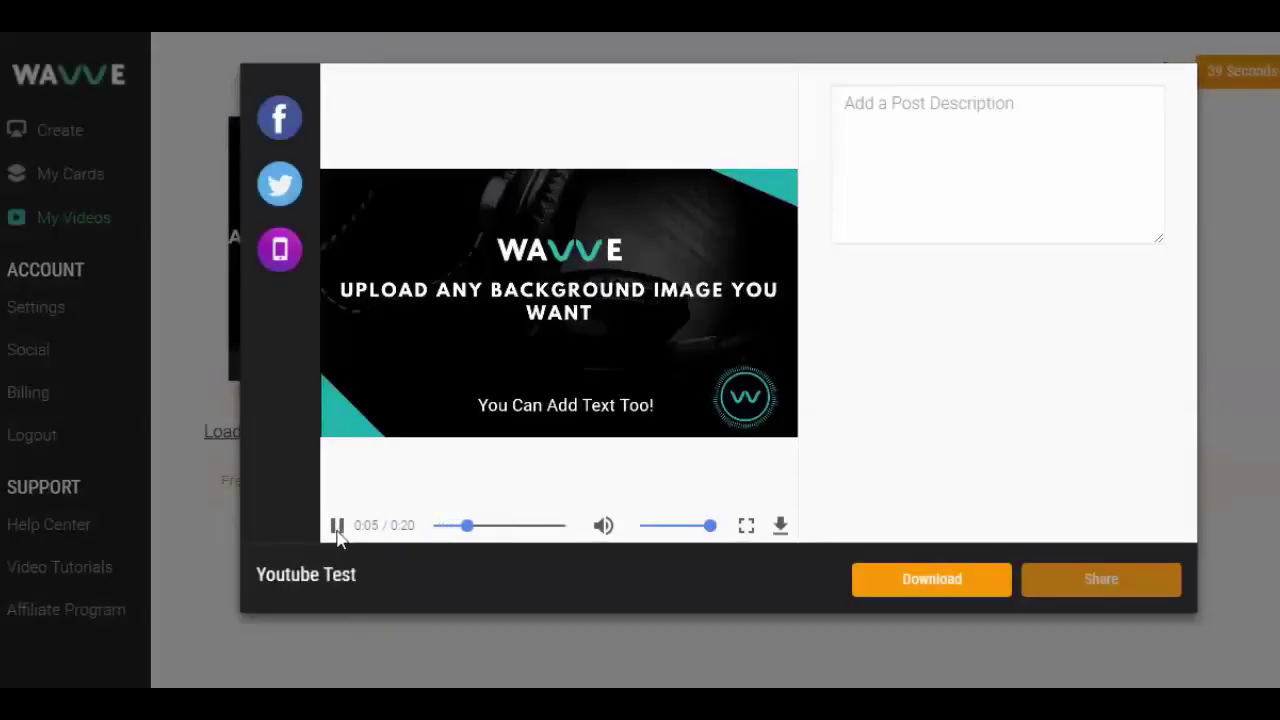
left_click(338, 530)
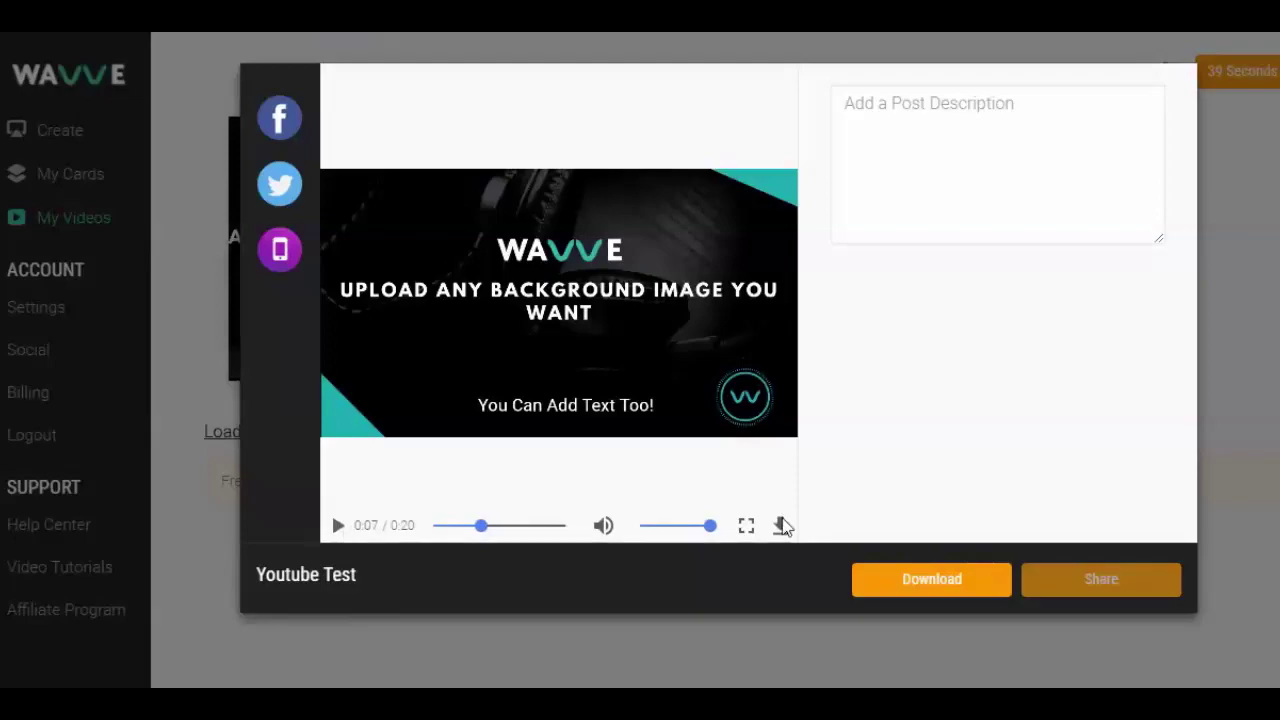
left_click(782, 526)
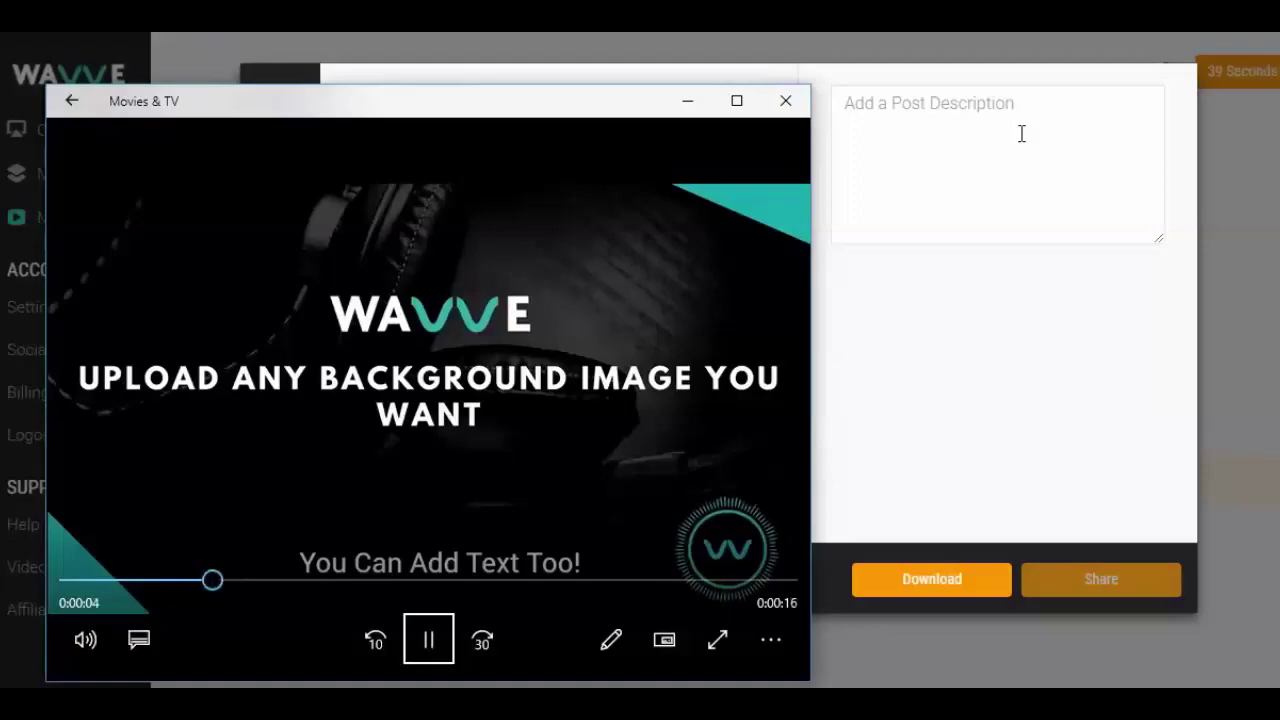
left_click(786, 101)
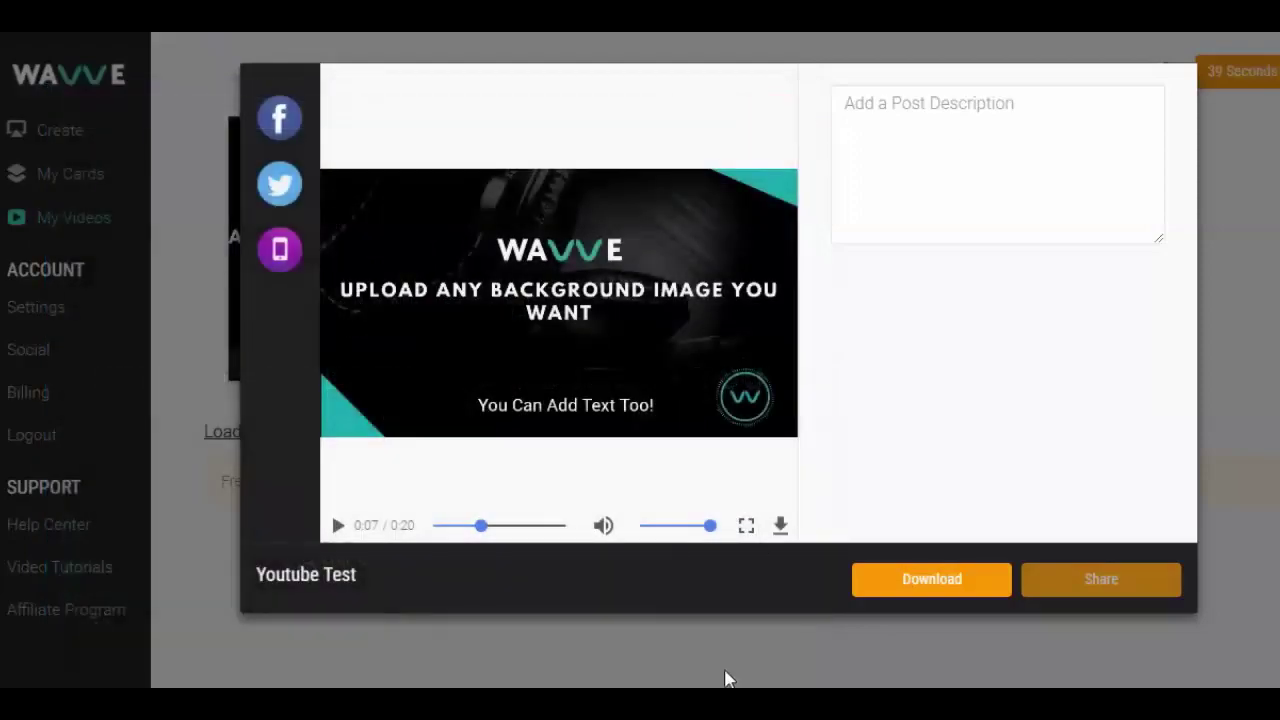